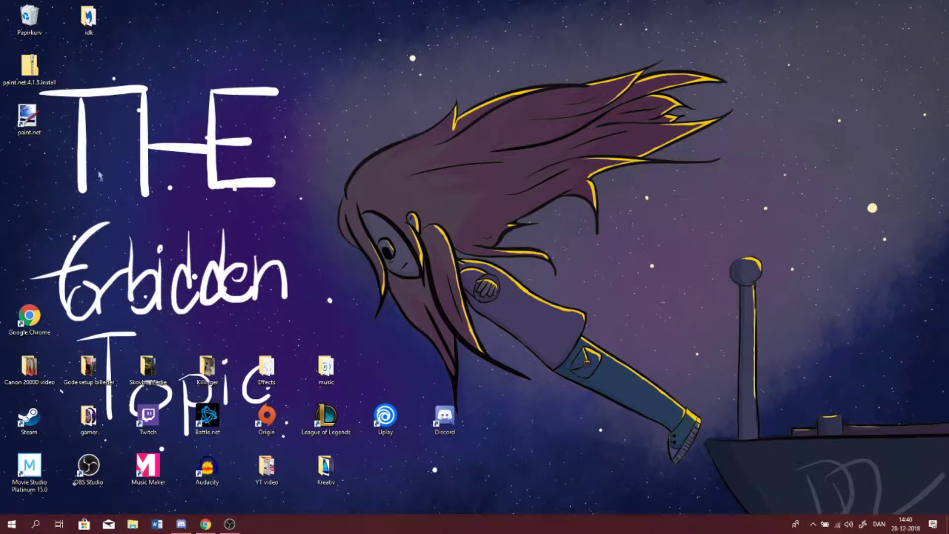
Open the paint.net shortcut's file location, look through the plugin files in its Effects folder, and minimize the window.
double_click(38, 130)
right_click(35, 126)
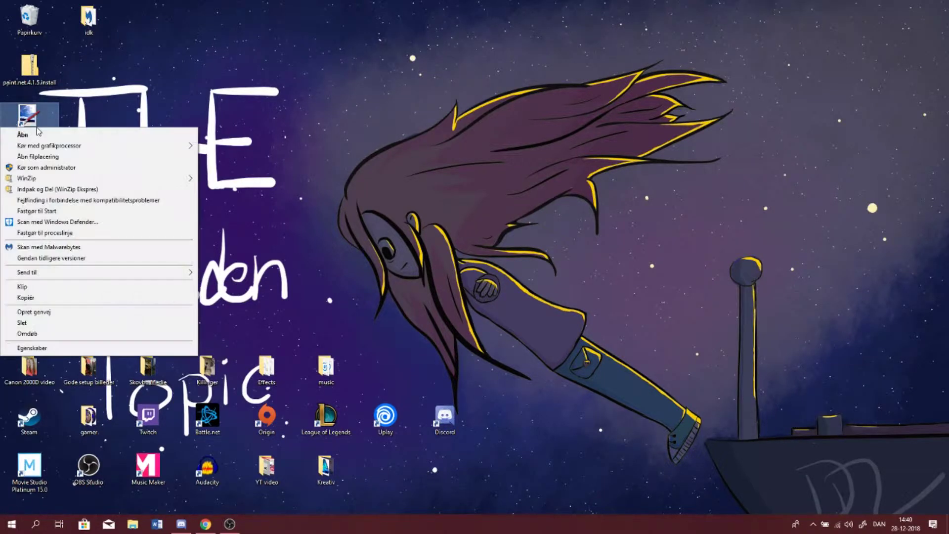
left_click(37, 157)
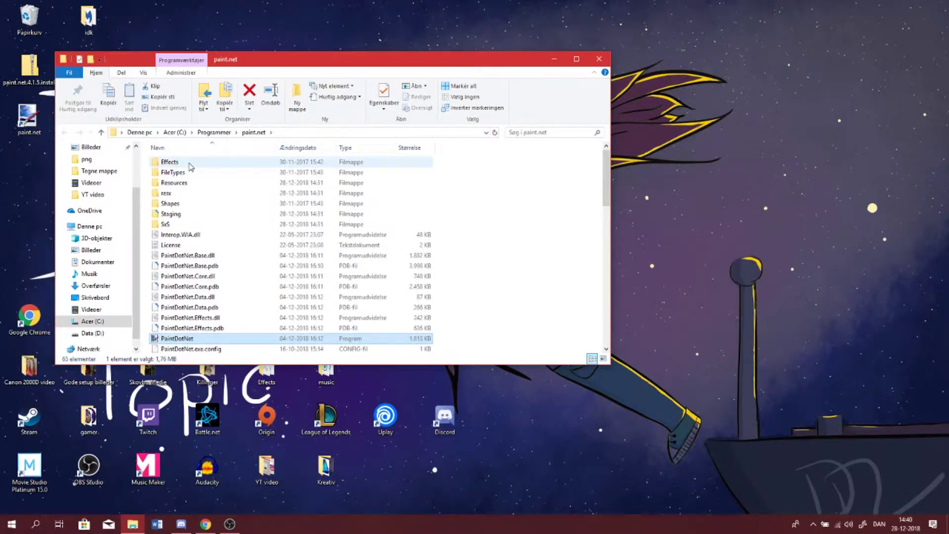
double_click(190, 164)
scroll(247, 287, "down", 20)
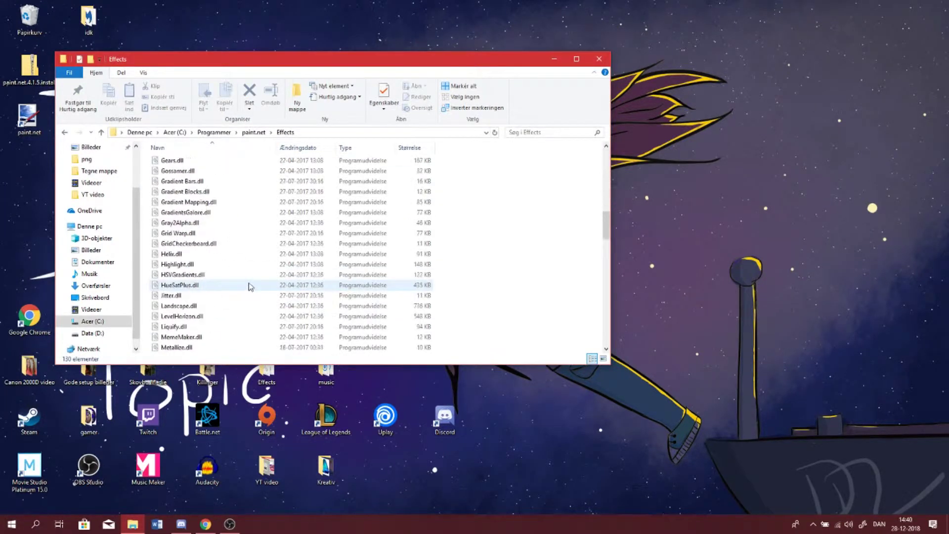
scroll(253, 279, "up", 15)
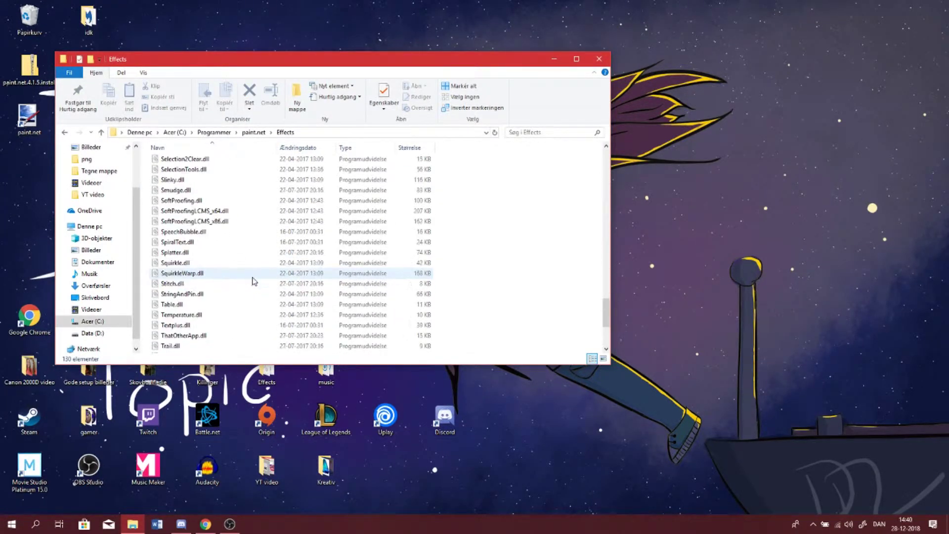
scroll(256, 270, "up", 20)
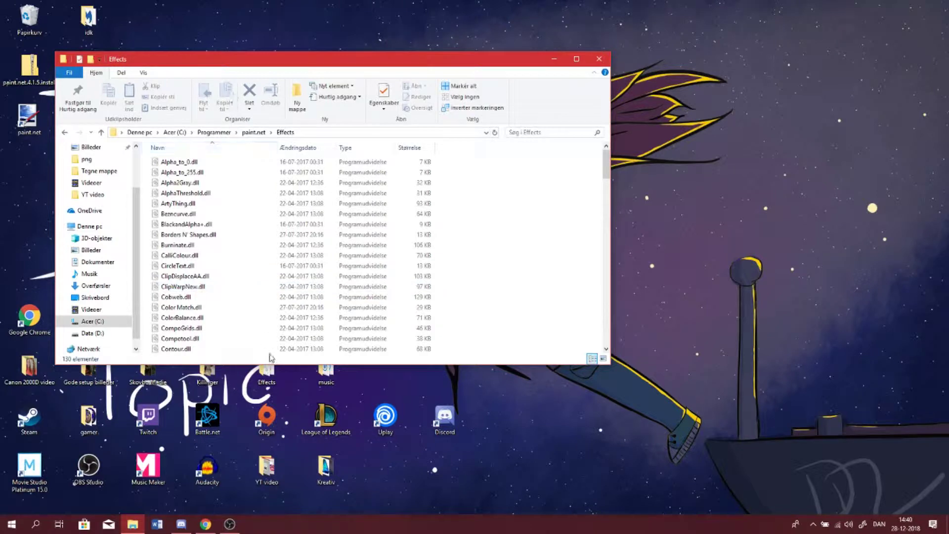
left_click(554, 59)
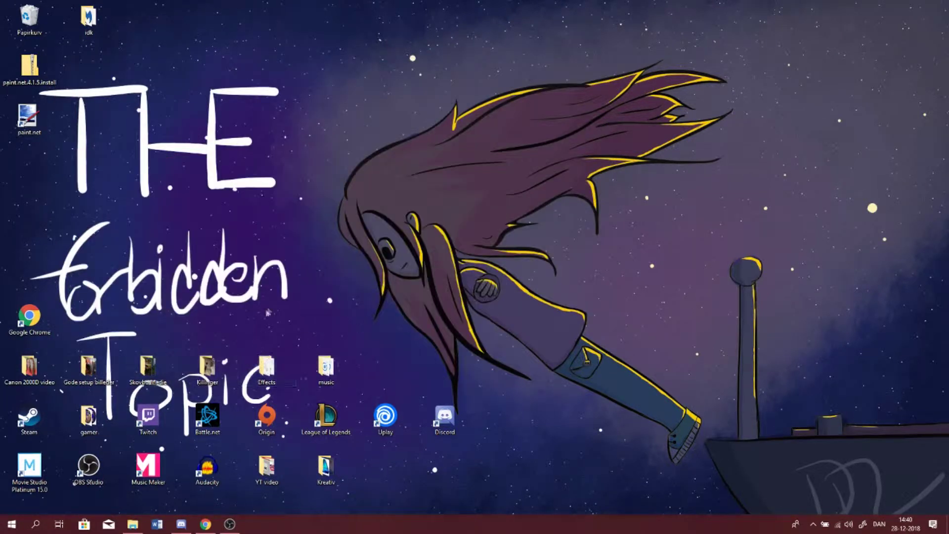
left_click_drag(260, 375, 290, 359)
left_click(283, 312)
Switch to Google Chrome and search for "paint.net plugin" to reach the paint.net forum's Plugins - Publishing ONLY! page.
double_click(29, 316)
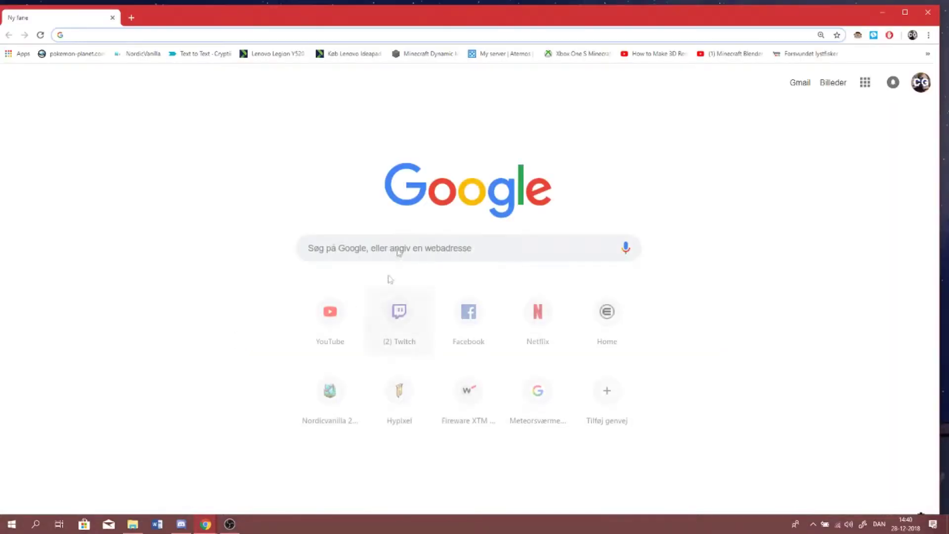
left_click(396, 239)
type("paint.net plu")
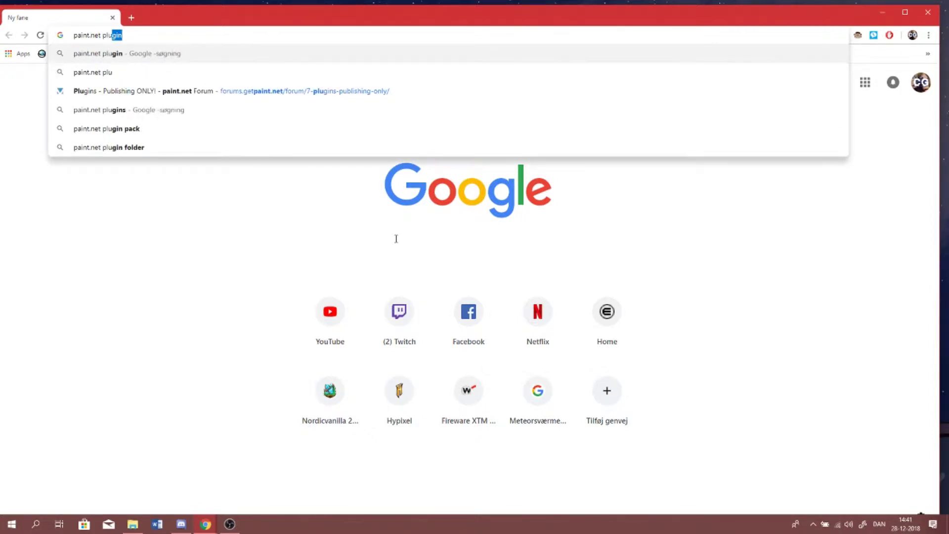
type("gin")
key("Return")
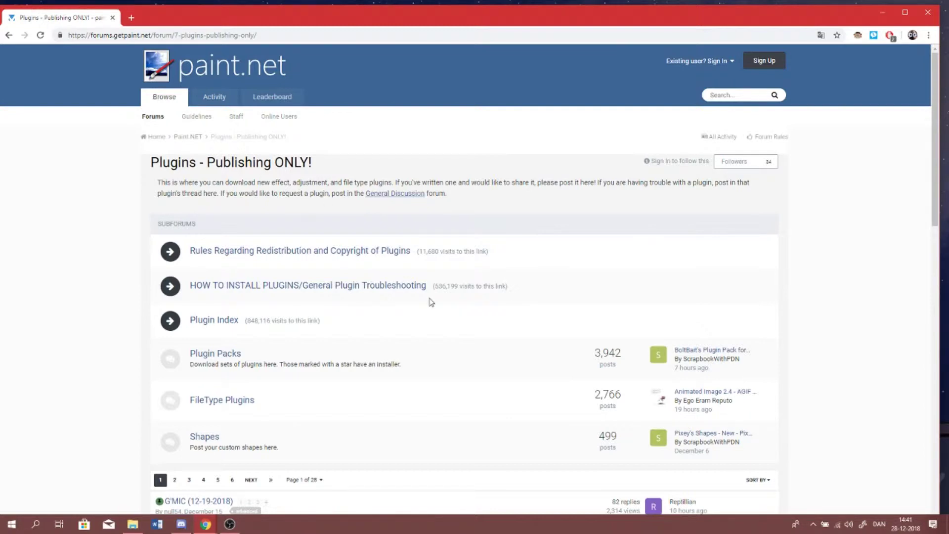
Open the Plugin Packs subforum from the Plugins - Publishing ONLY! page.
scroll(299, 196, "down", 1)
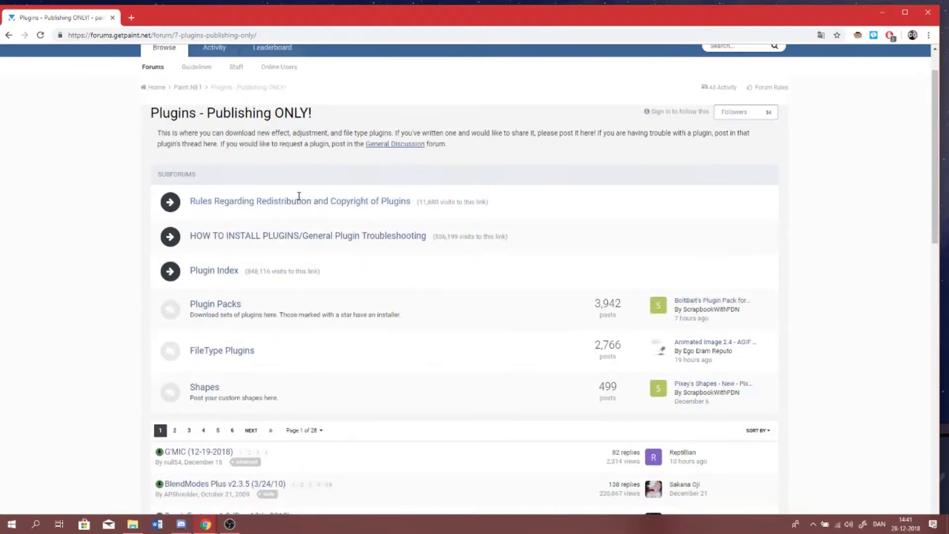
scroll(243, 179, "up", 1)
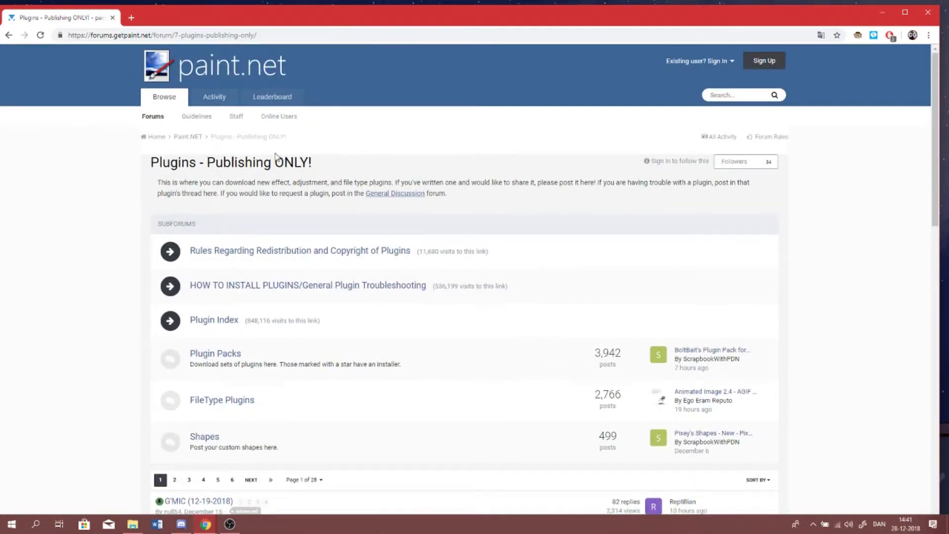
scroll(277, 157, "down", 2)
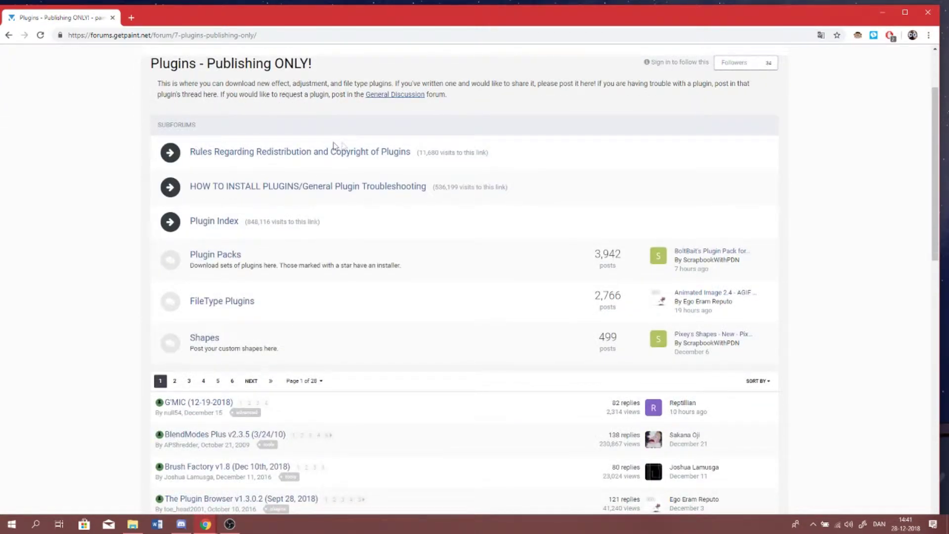
scroll(87, 255, "down", 3)
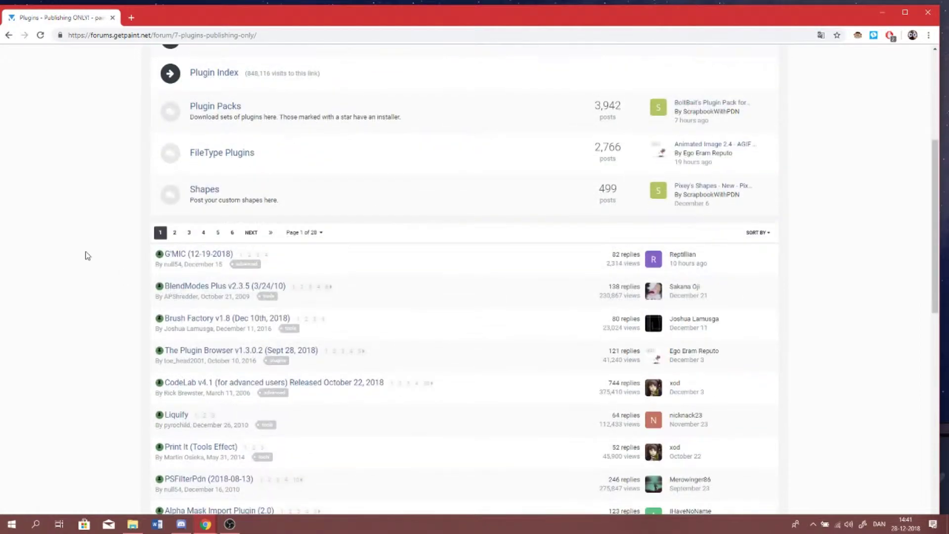
scroll(87, 256, "up", 2)
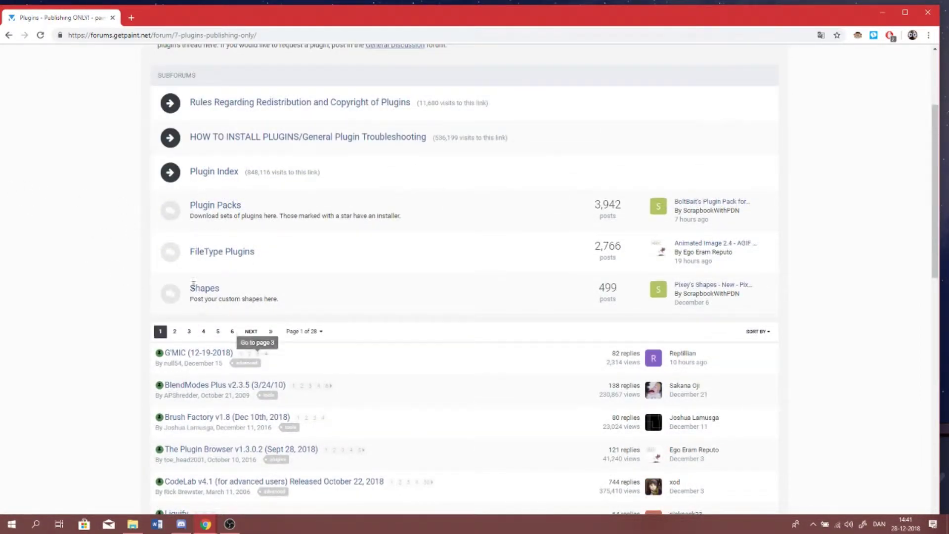
left_click(205, 207)
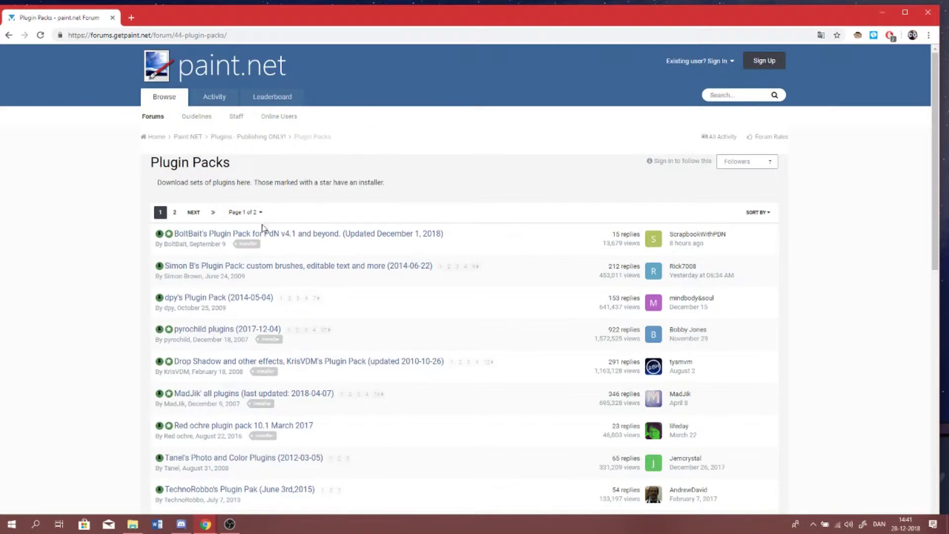
Look through the plugin packs listed on pages 1 and 2 of the Plugin Packs subforum.
scroll(263, 228, "down", 9)
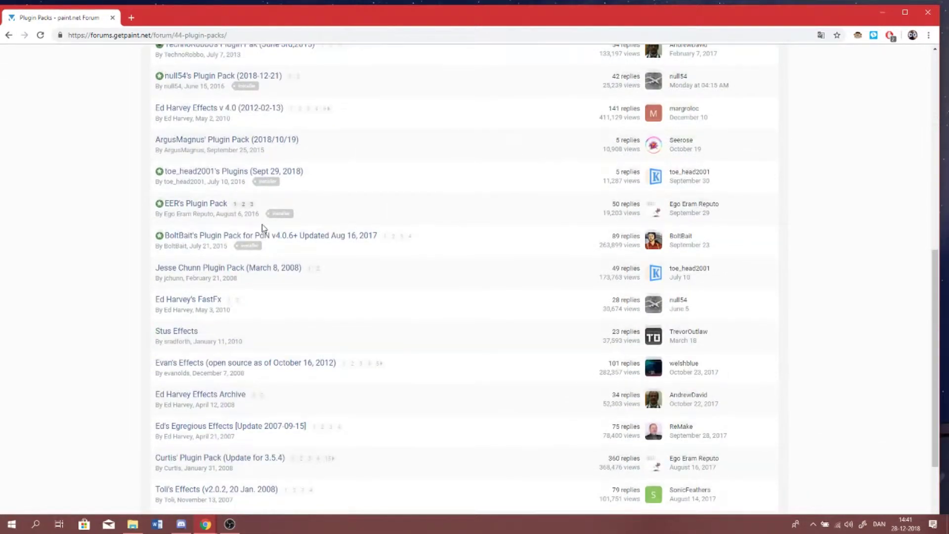
scroll(262, 228, "down", 3)
left_click(175, 451)
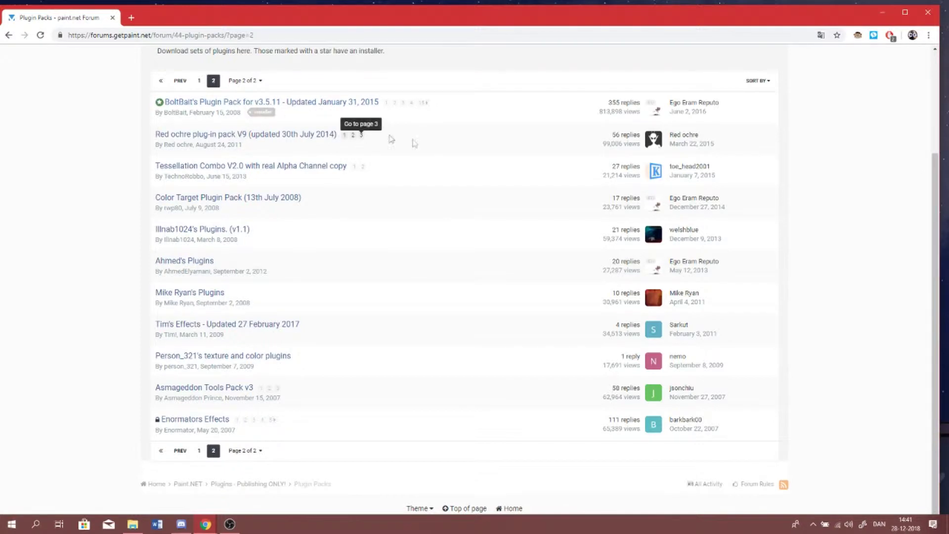
left_click(200, 450)
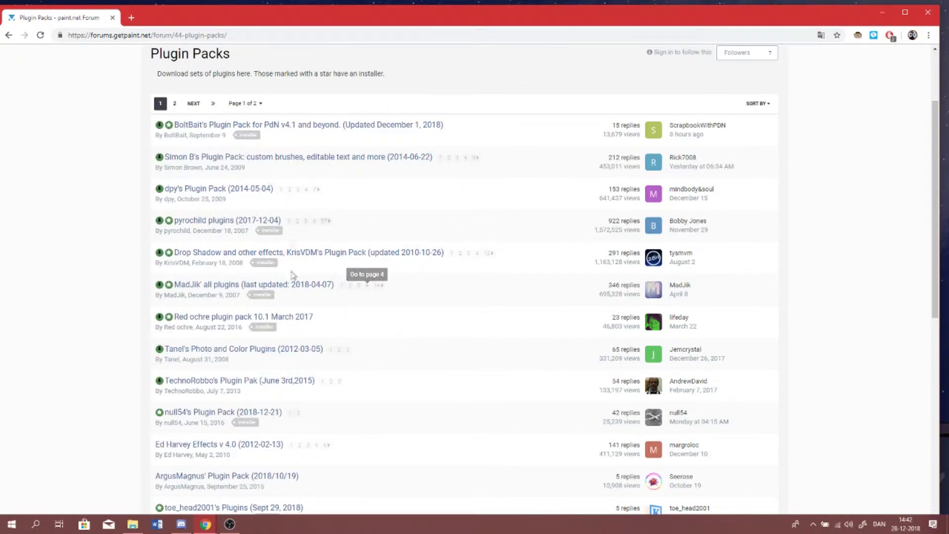
scroll(329, 265, "up", 1)
scroll(329, 266, "down", 10)
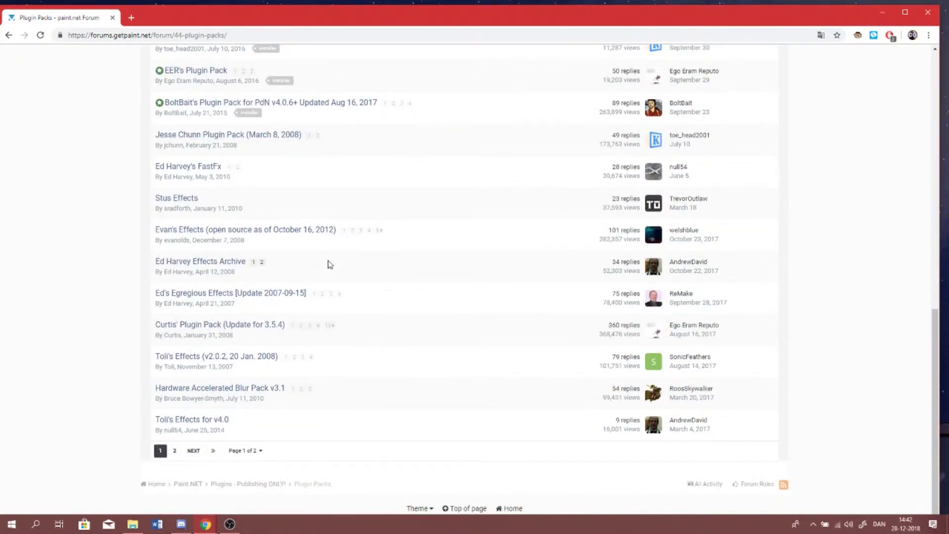
scroll(330, 265, "up", 3)
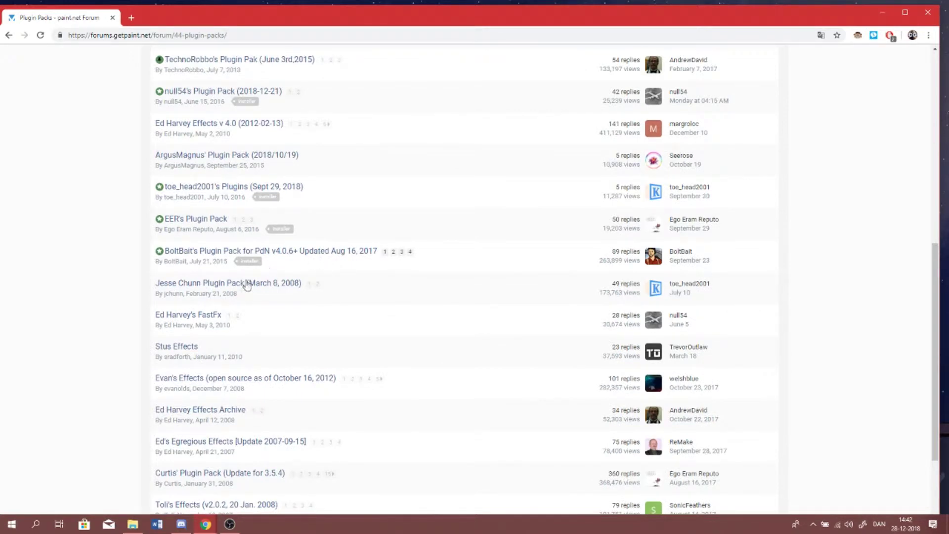
scroll(228, 255, "up", 4)
scroll(226, 325, "down", 6)
scroll(190, 372, "down", 1)
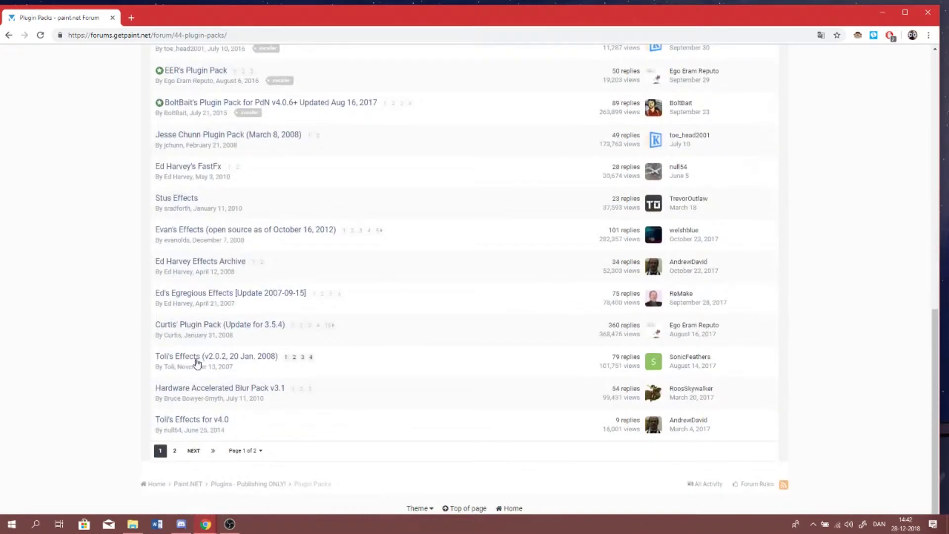
left_click(176, 451)
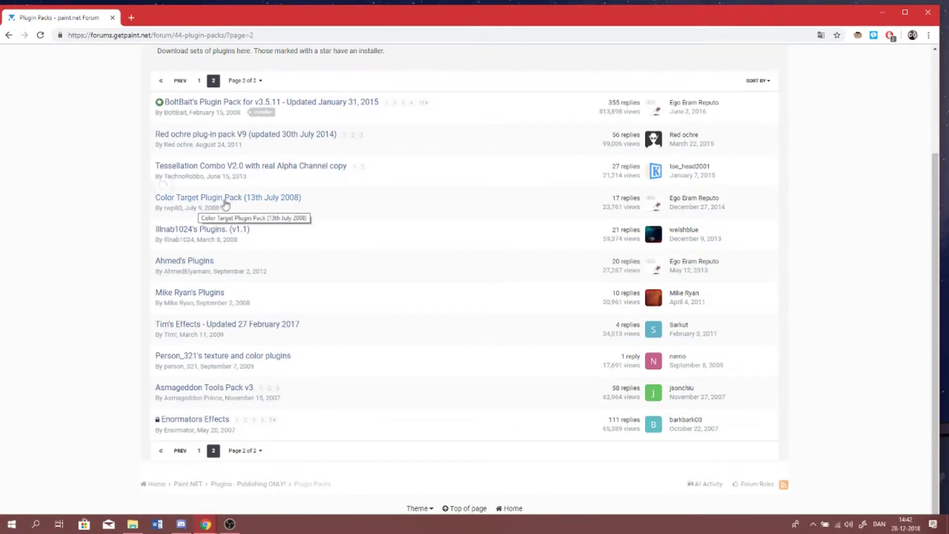
Open the Color Target Plugin Pack (13th July 2008) topic and look at its description.
mouse_move(254, 200)
left_click(286, 198)
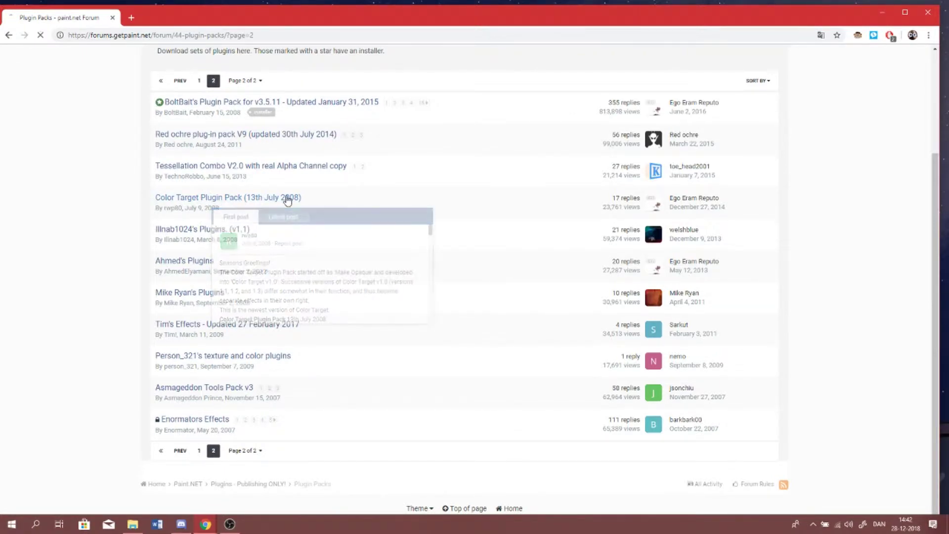
scroll(307, 218, "down", 4)
left_click_drag(287, 86, 456, 142)
left_click(415, 130)
Examine the Color Target topic's demonstration images, download link, replies and install instructions, and return to the plugin pack list.
scroll(608, 339, "down", 4)
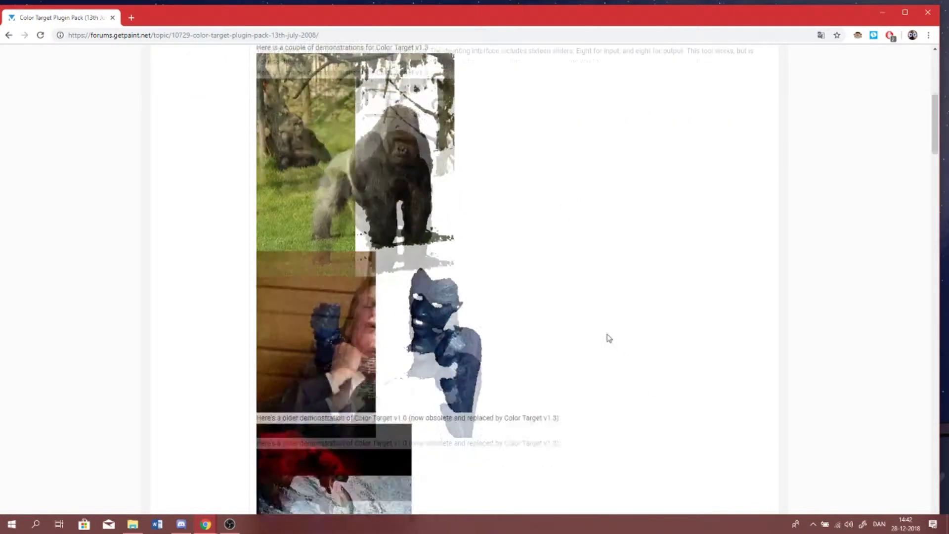
scroll(212, 267, "down", 2)
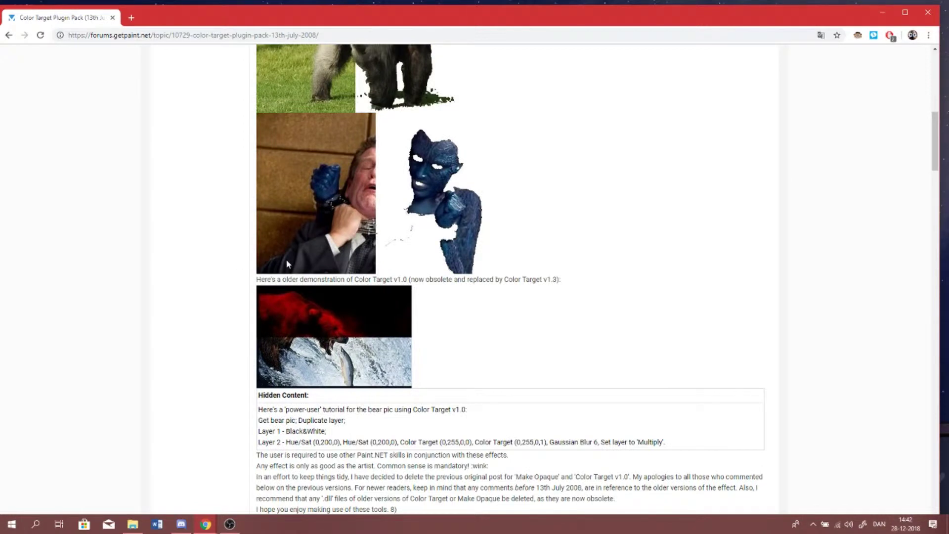
scroll(293, 226, "down", 7)
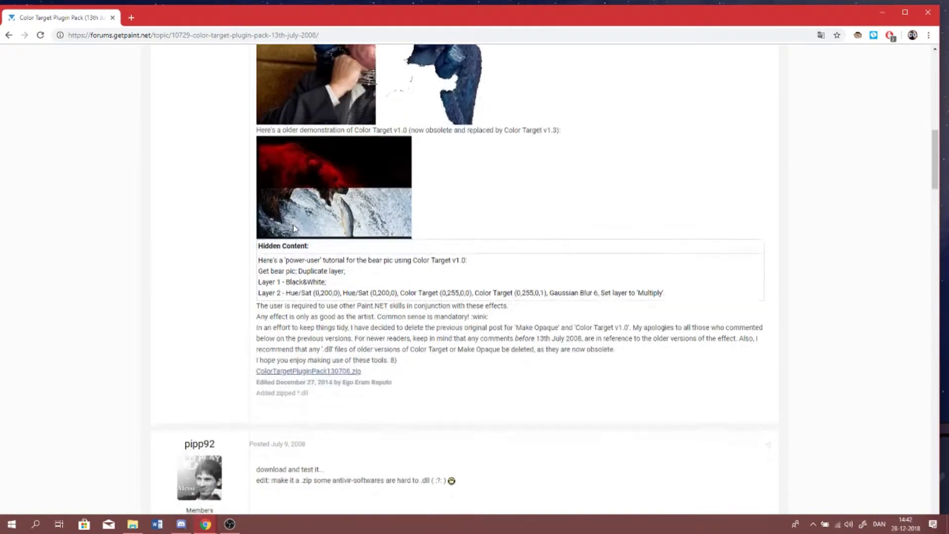
scroll(375, 203, "down", 4)
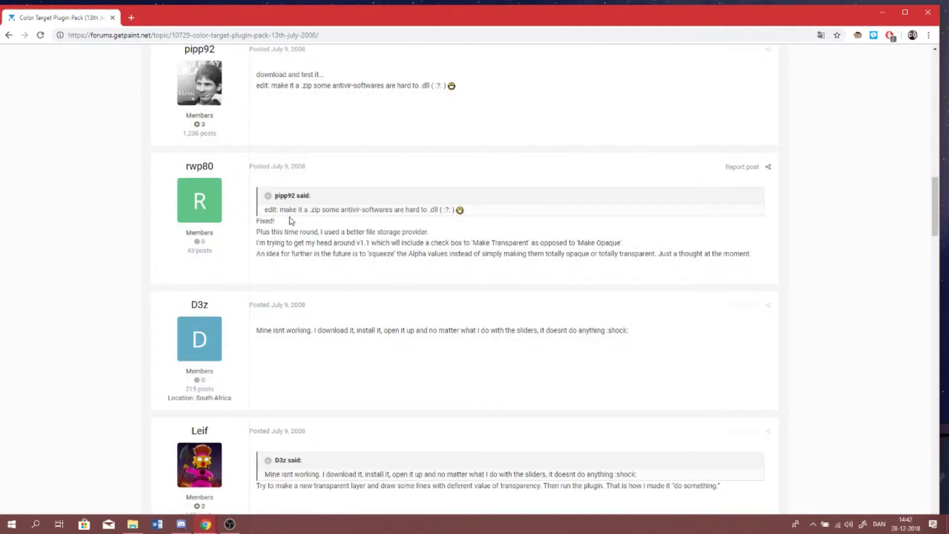
scroll(280, 241, "down", 20)
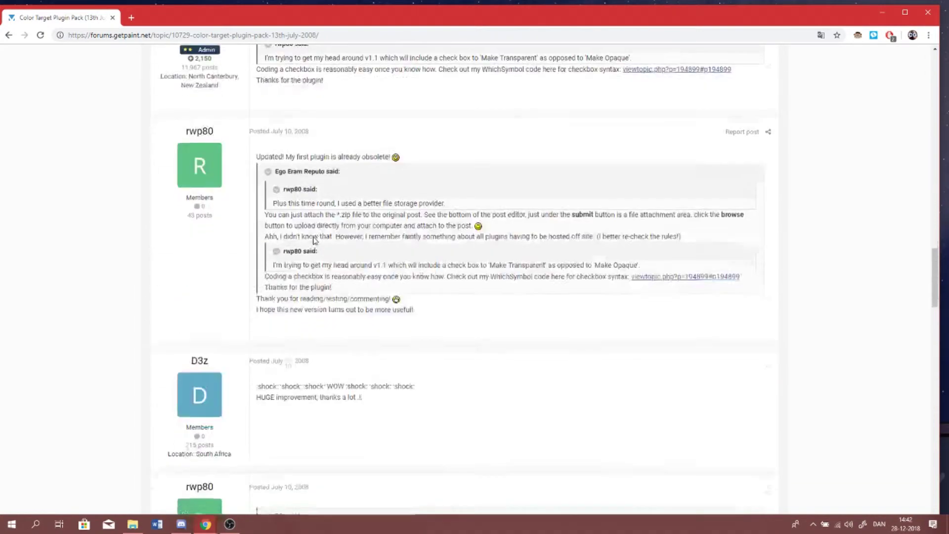
scroll(317, 239, "down", 7)
scroll(320, 227, "up", 17)
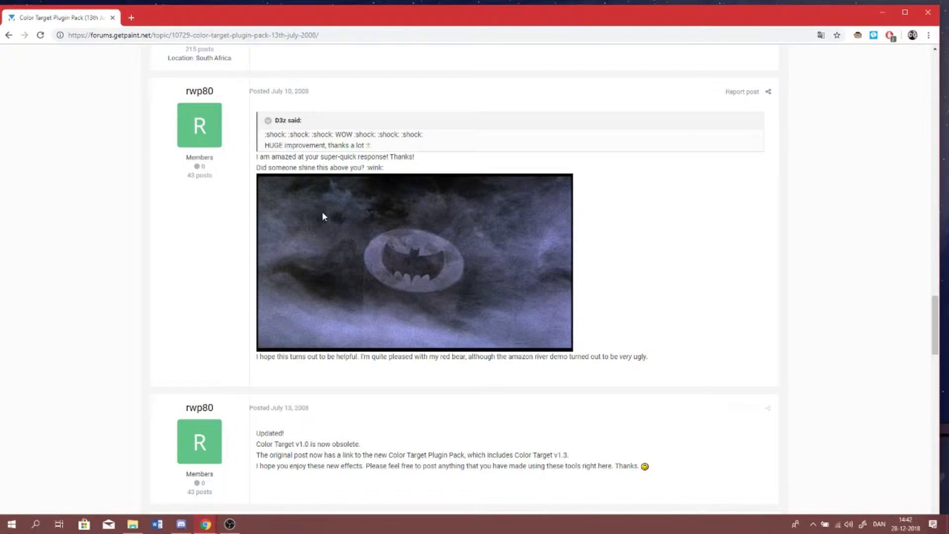
scroll(449, 228, "up", 20)
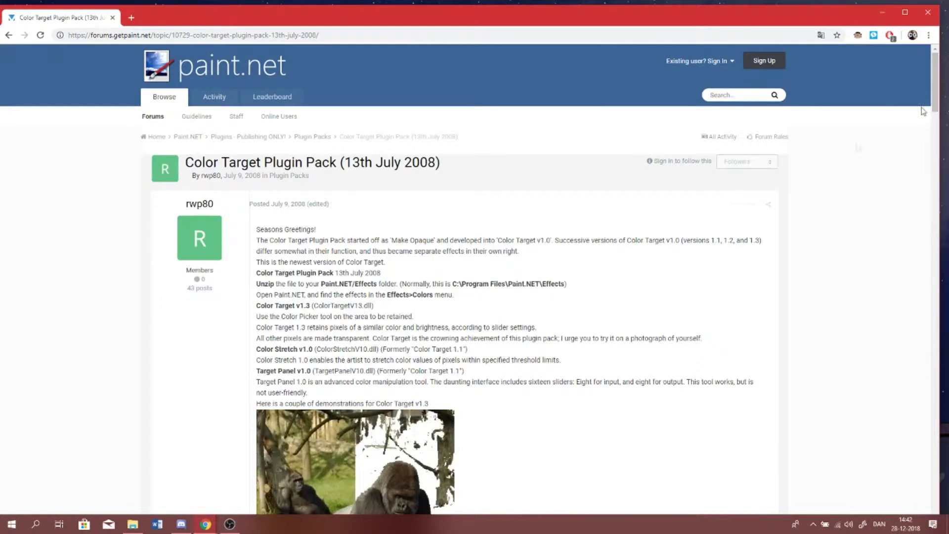
scroll(540, 233, "down", 2)
left_click_drag(306, 228, 346, 251)
left_click(384, 259)
left_click(8, 34)
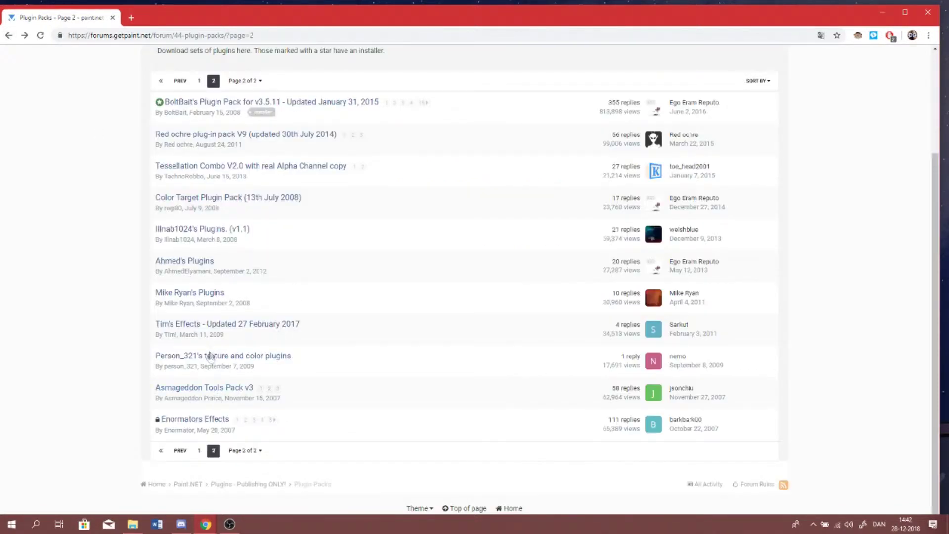
Look through the texture and color plugins topic and its replies, and go back to the plugin pack list.
left_click(211, 356)
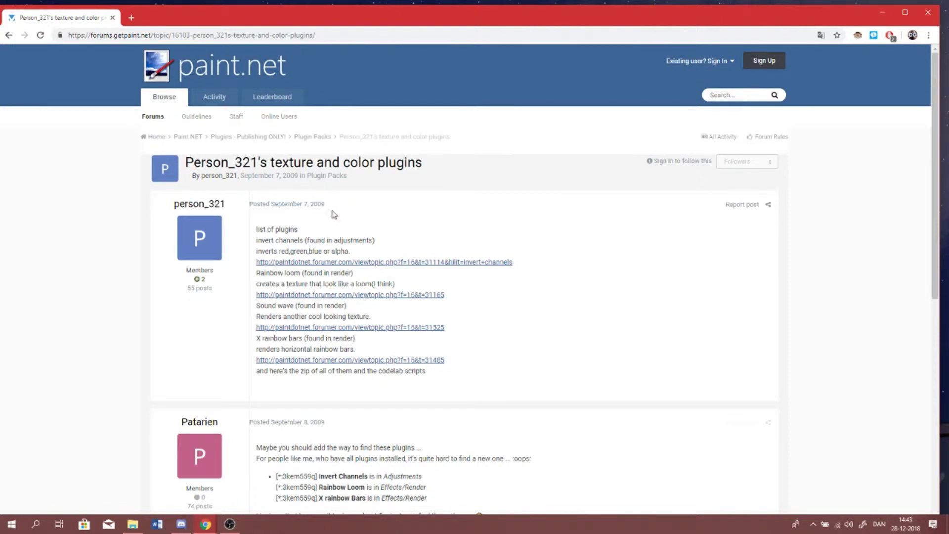
scroll(326, 227, "down", 8)
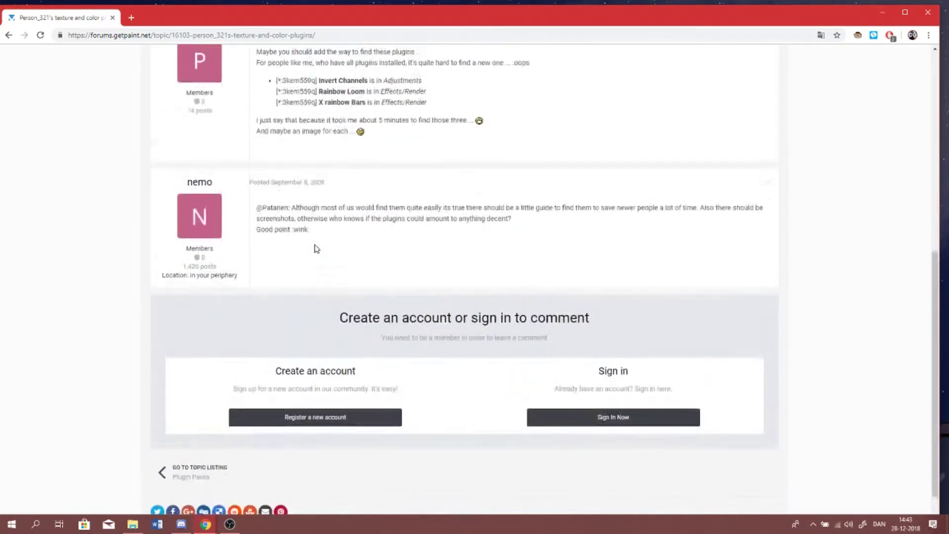
scroll(317, 249, "up", 2)
scroll(337, 218, "down", 3)
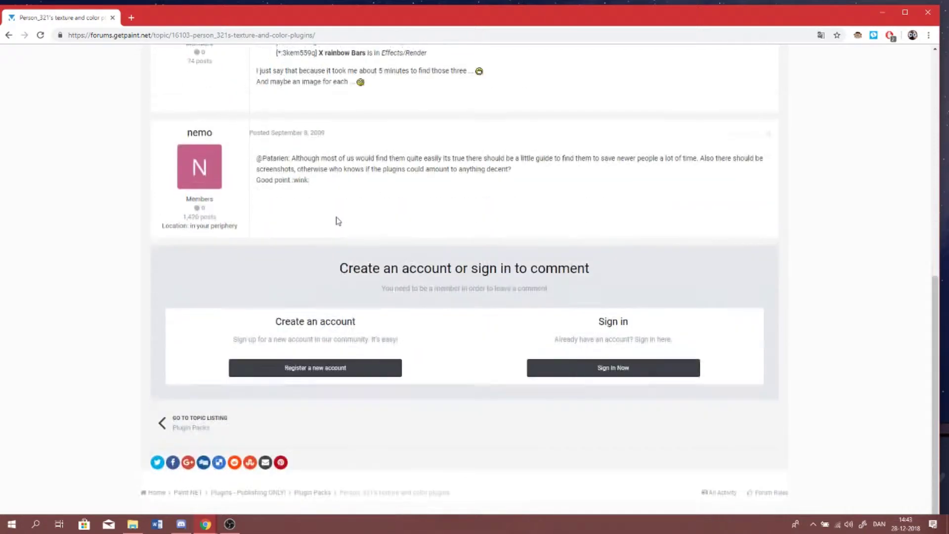
left_click(8, 35)
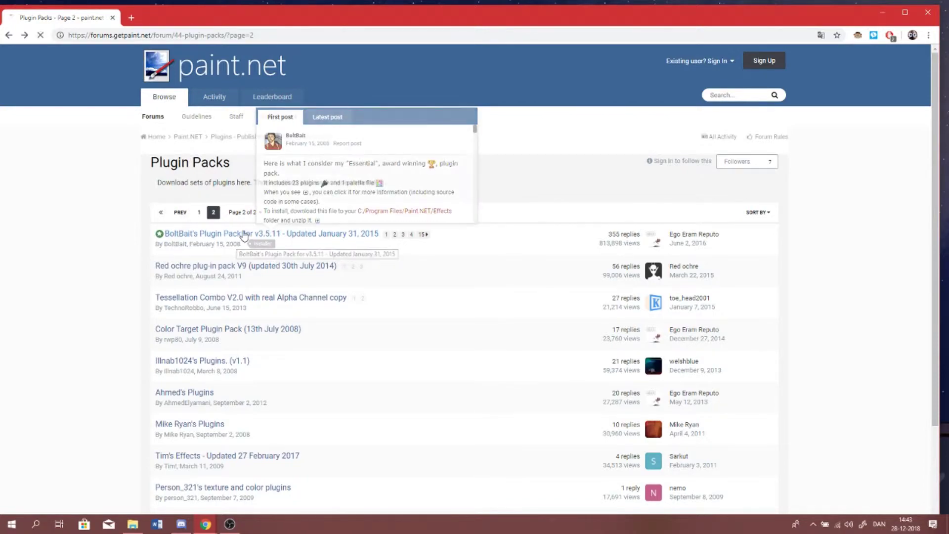
Open the BoltBait's Plugin Pack for v3.5.11 topic and look through its included effects, version history and install instructions.
left_click(245, 235)
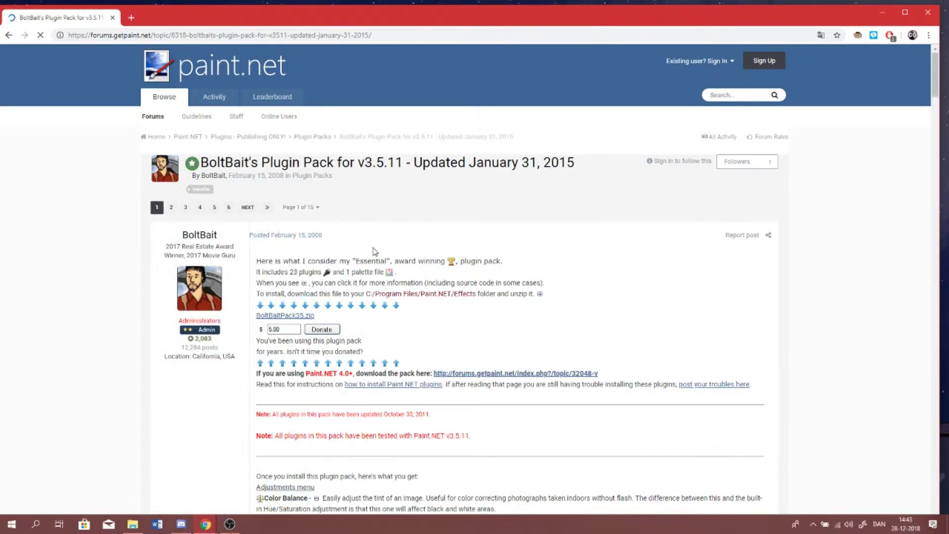
scroll(373, 250, "down", 5)
scroll(371, 249, "down", 4)
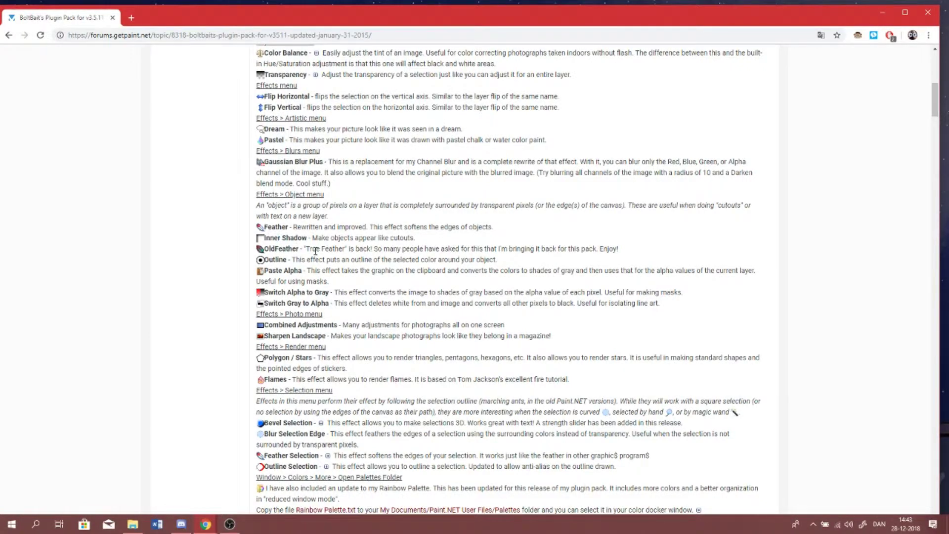
scroll(346, 282, "down", 3)
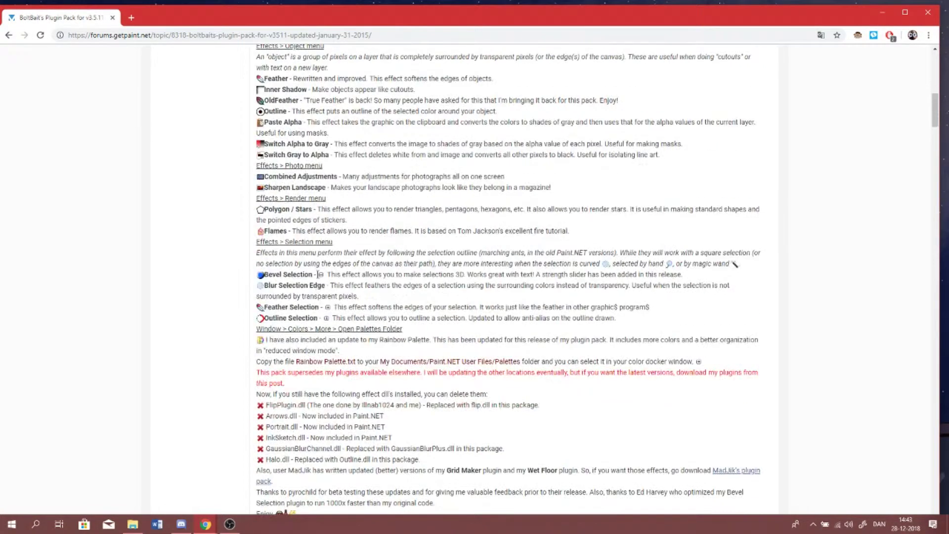
left_click_drag(268, 277, 416, 285)
left_click(439, 294)
scroll(420, 321, "down", 9)
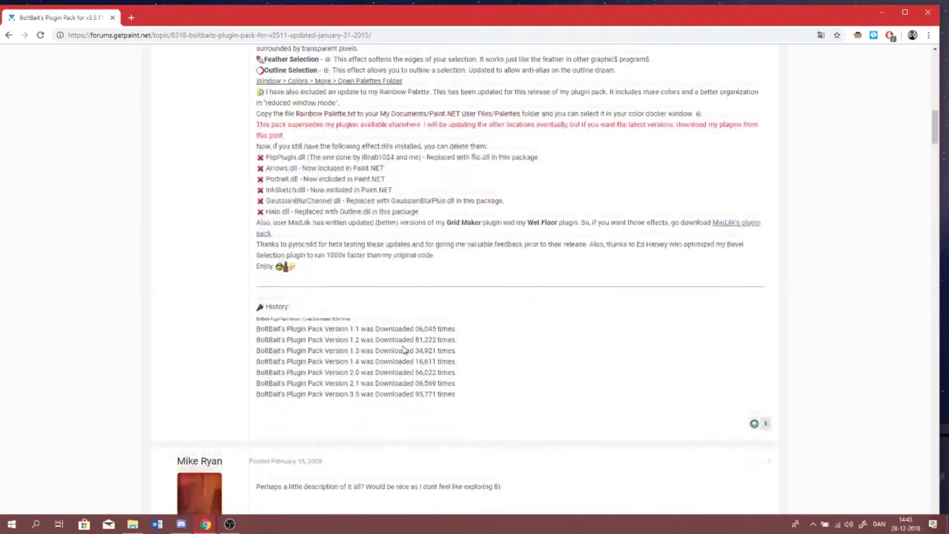
scroll(400, 346, "up", 18)
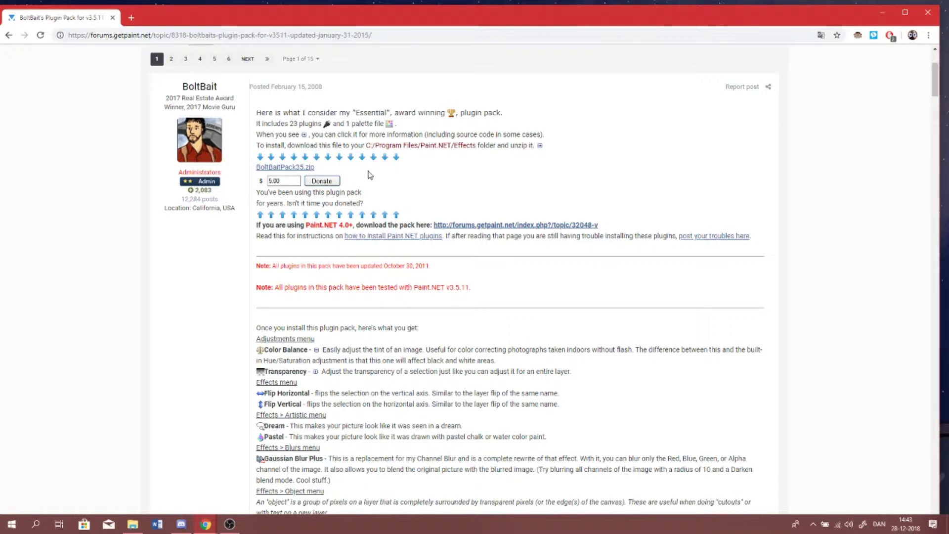
Check the v3.5.11 topic's donation page and Effects folder path, and open the linked pack topic for Paint.NET 4.0+.
left_click(287, 181)
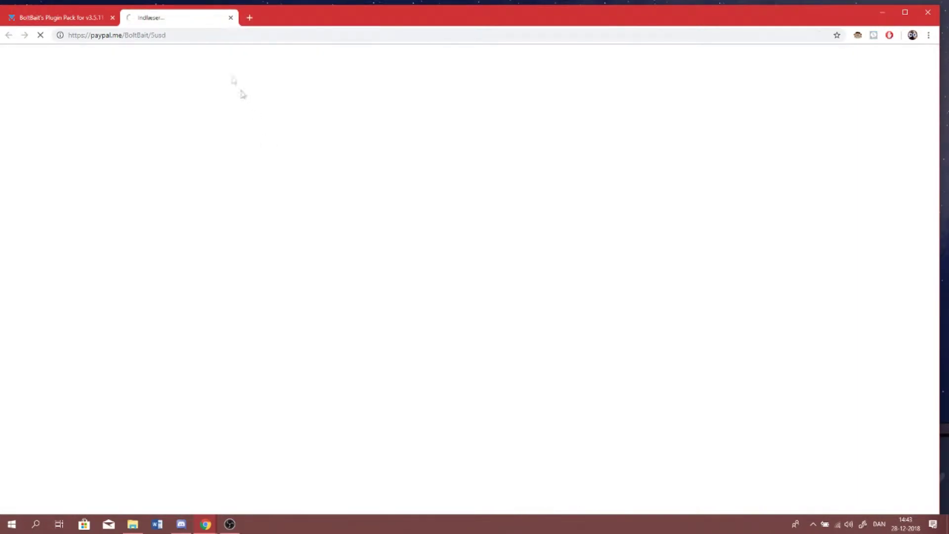
left_click(230, 17)
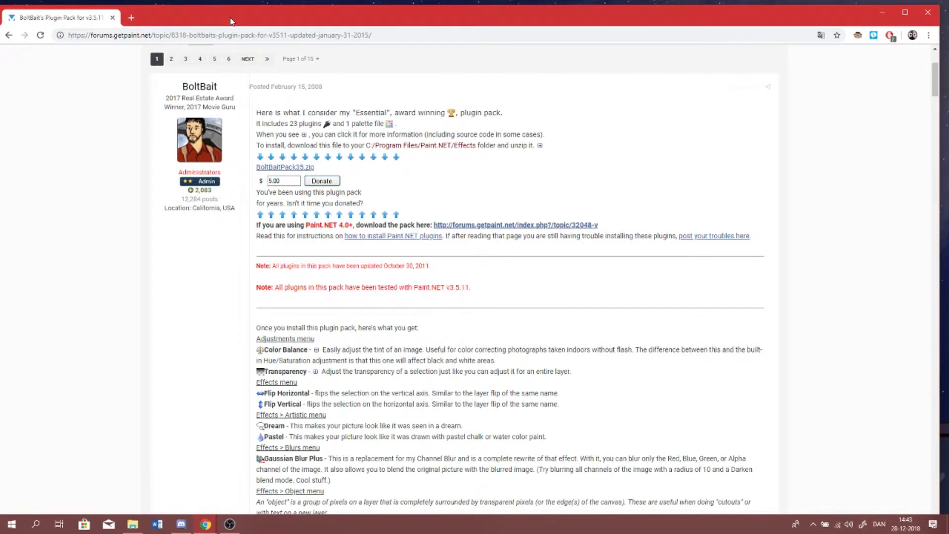
double_click(456, 146)
left_click(436, 254)
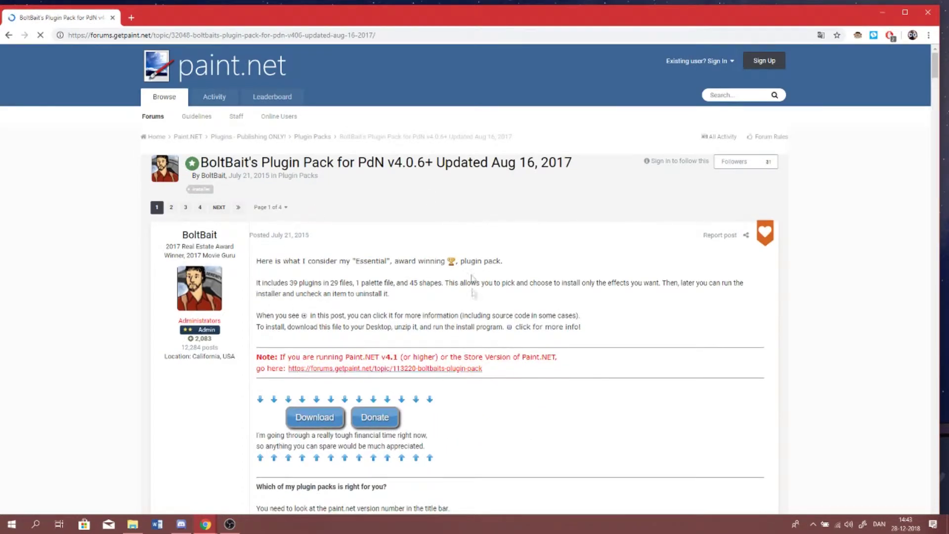
Read the topic's version note and download the plugin pack as BoltBaitPack47 to the desktop.
scroll(318, 257, "down", 4)
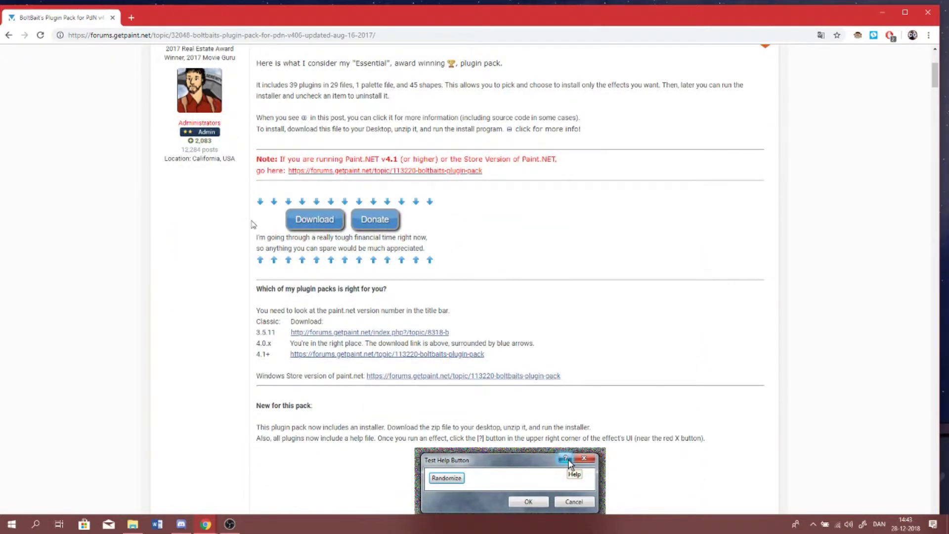
left_click_drag(372, 162, 561, 168)
left_click(561, 168)
left_click(315, 219)
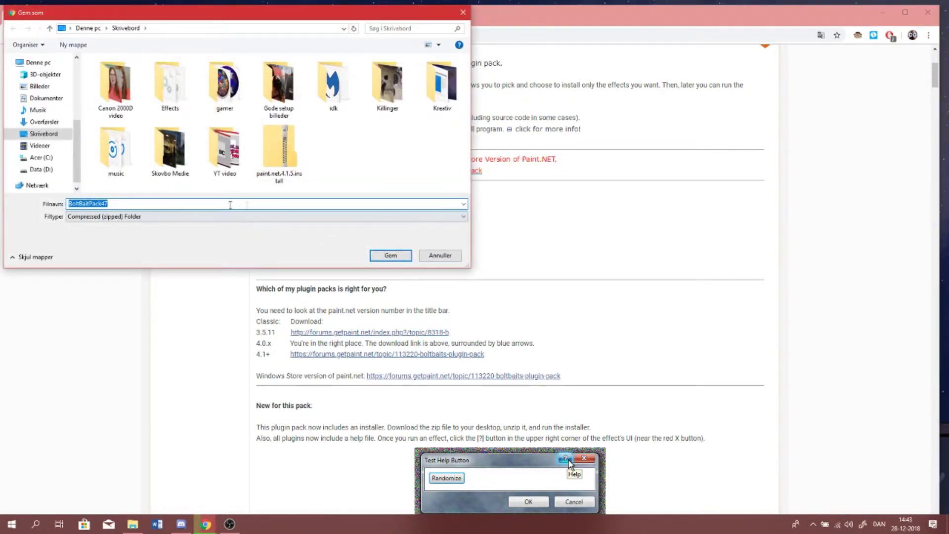
left_click(390, 254)
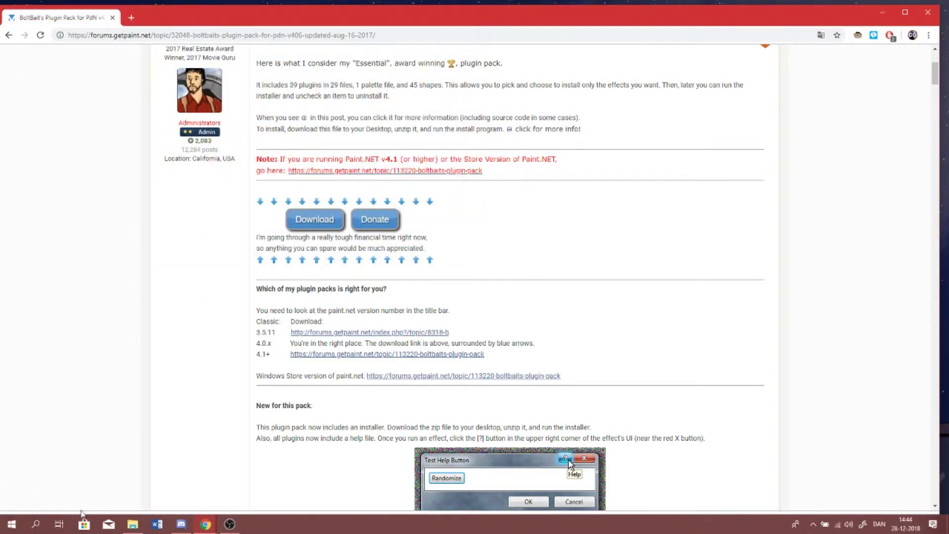
scroll(121, 452, "down", 8)
scroll(121, 453, "up", 10)
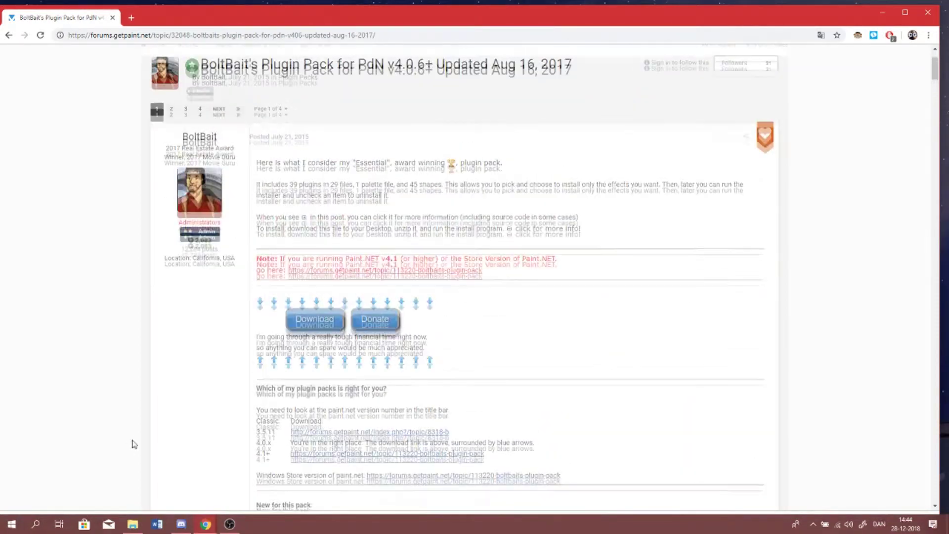
scroll(132, 444, "up", 2)
left_click(293, 419)
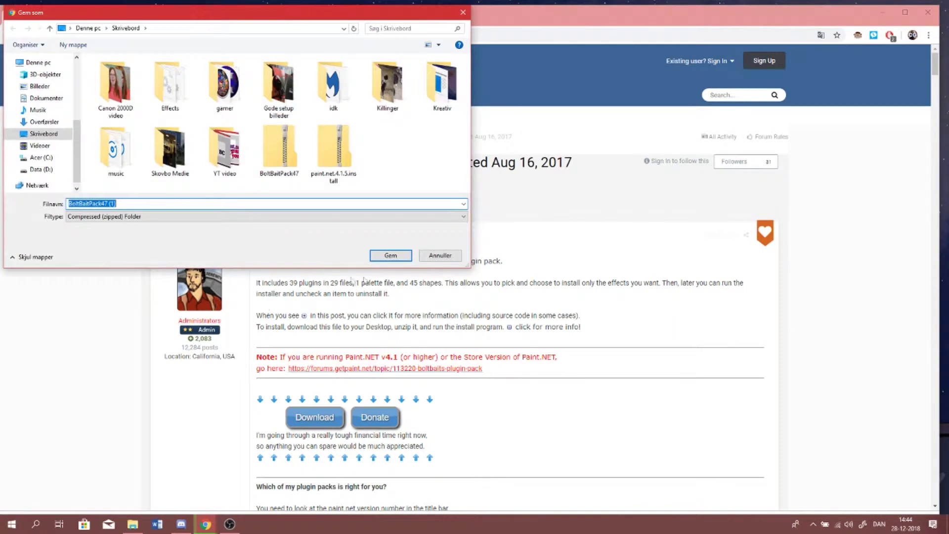
left_click(408, 173)
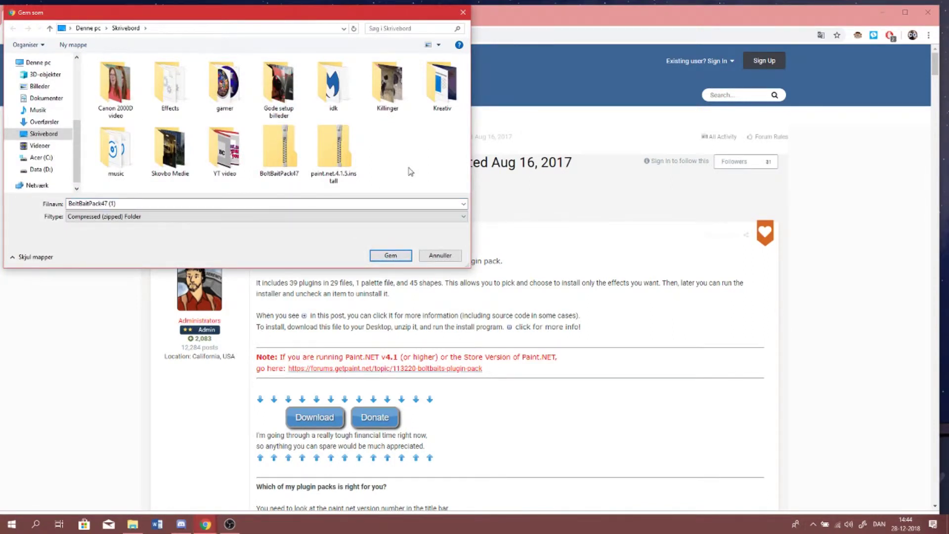
left_click(462, 12)
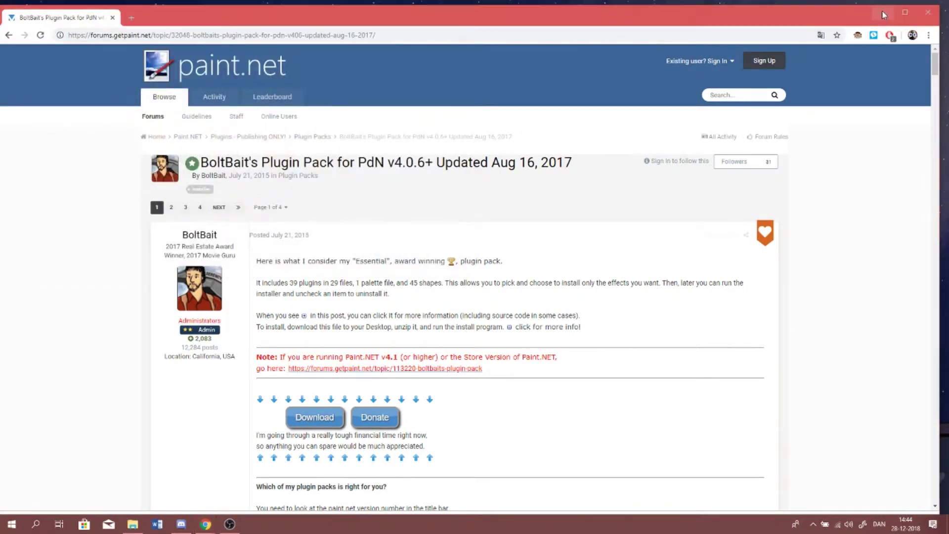
Run BoltBaitPackInstall47 from the desktop's BoltBaitPack47 archive, try to download the v4.9 update, and close the opened windows.
left_click(883, 13)
double_click(31, 168)
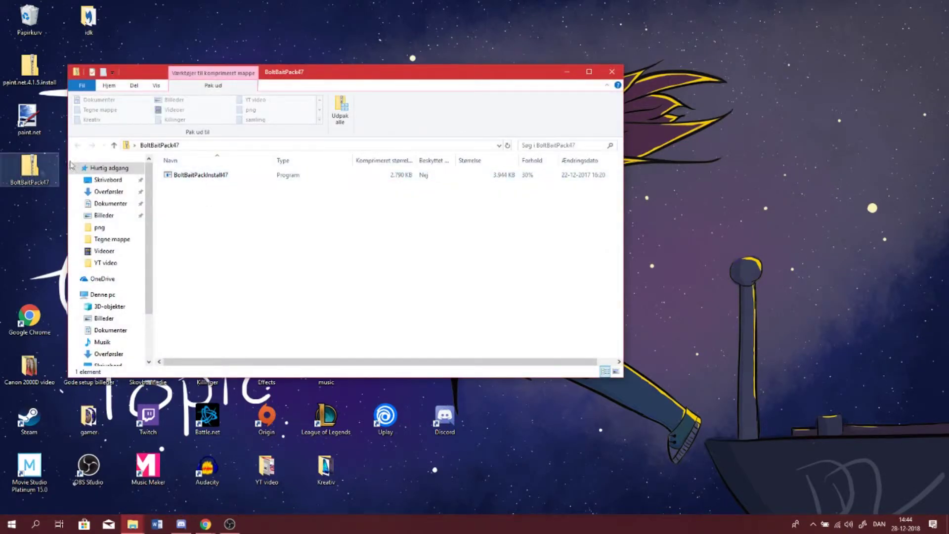
left_click(198, 175)
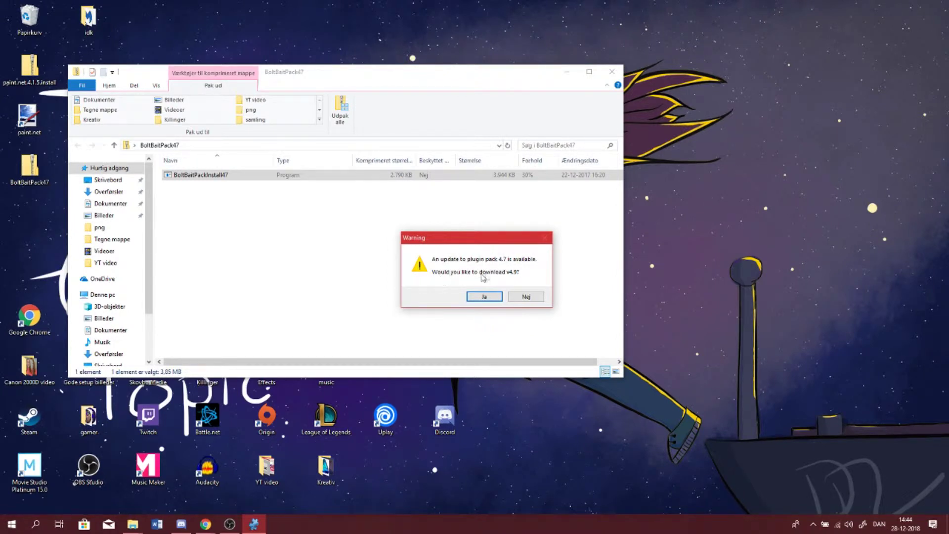
left_click(484, 297)
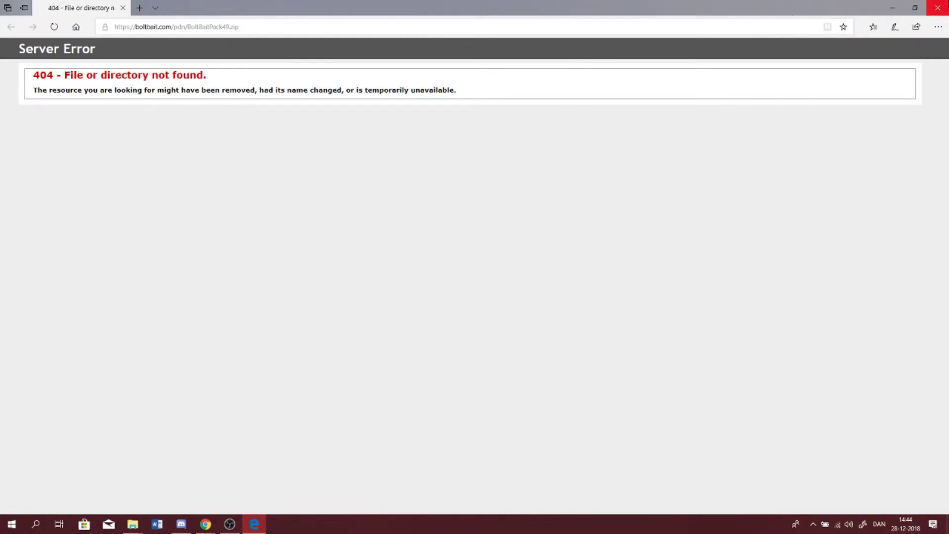
left_click(938, 7)
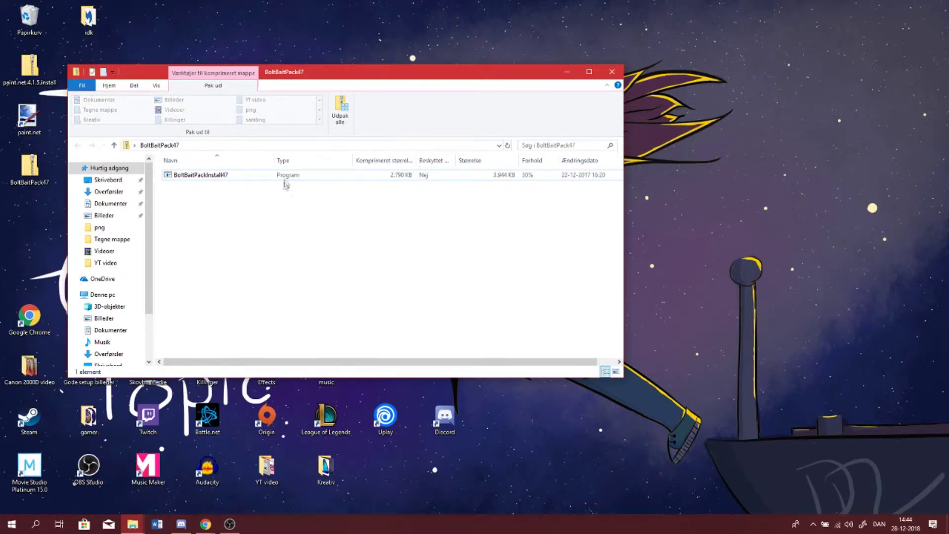
left_click(612, 71)
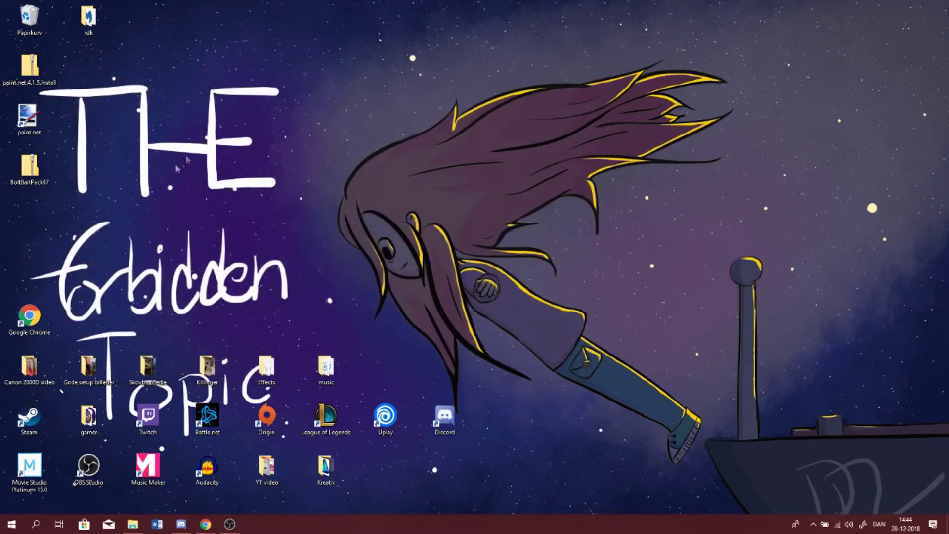
Reopen the BoltBaitPack47 archive beside the desktop's Effects folder and look at the plugin files in that folder.
mouse_move(208, 527)
double_click(29, 168)
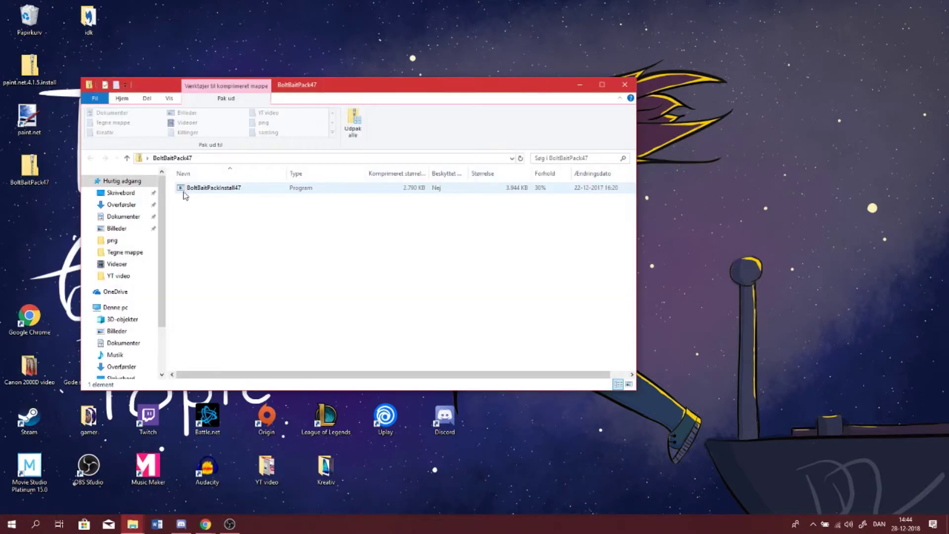
left_click_drag(509, 86, 692, 44)
left_click_drag(628, 45, 792, 34)
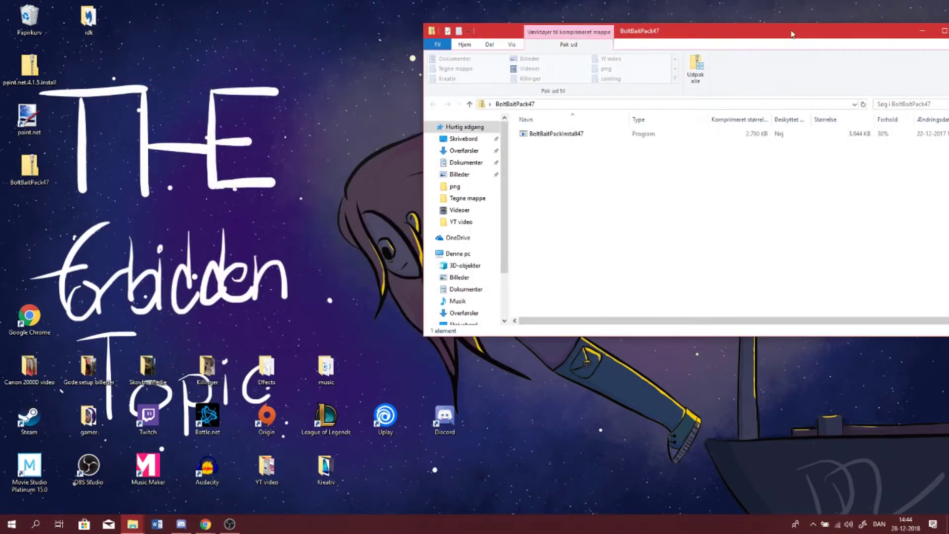
double_click(271, 361)
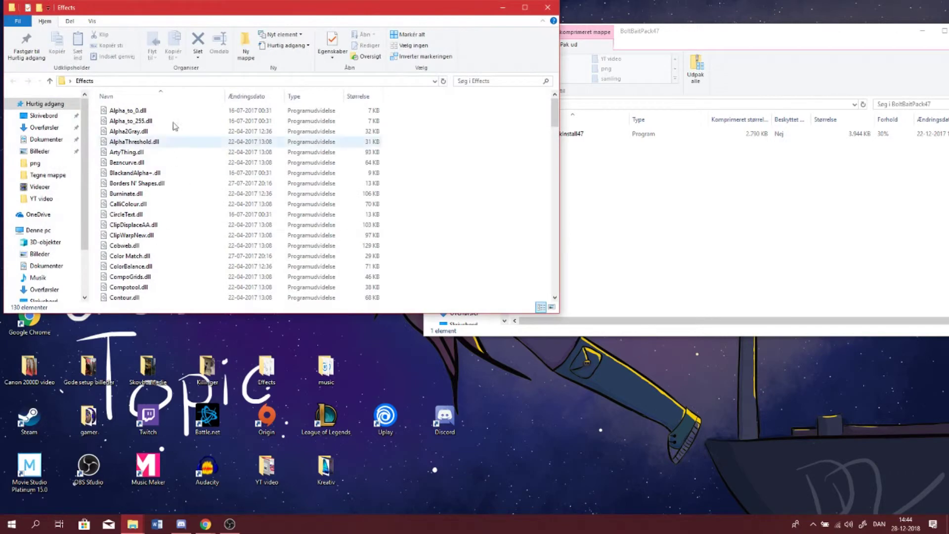
left_click_drag(455, 128, 191, 270)
left_click(494, 219)
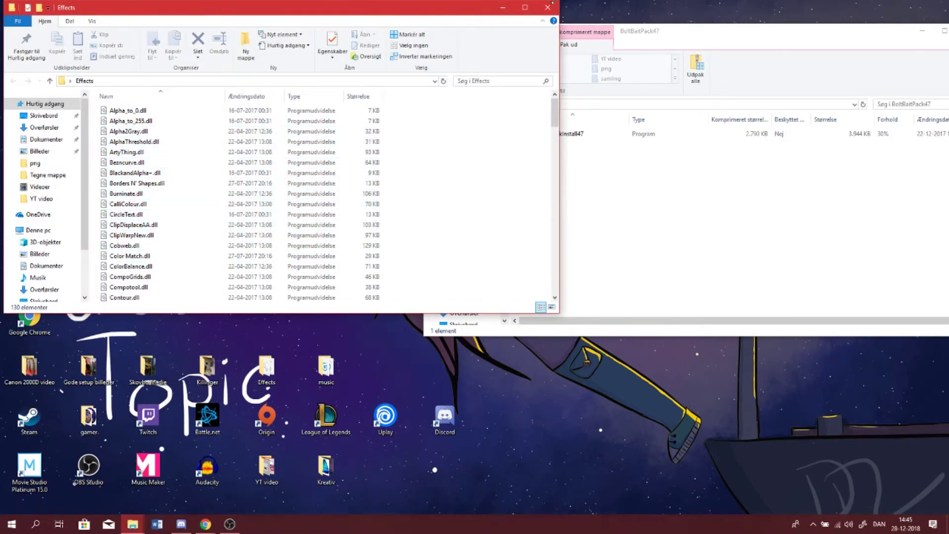
left_click(547, 7)
Open the paint.net shortcut's file location, look at the Effects folder inside it, and close the folder and archive windows.
double_click(37, 118)
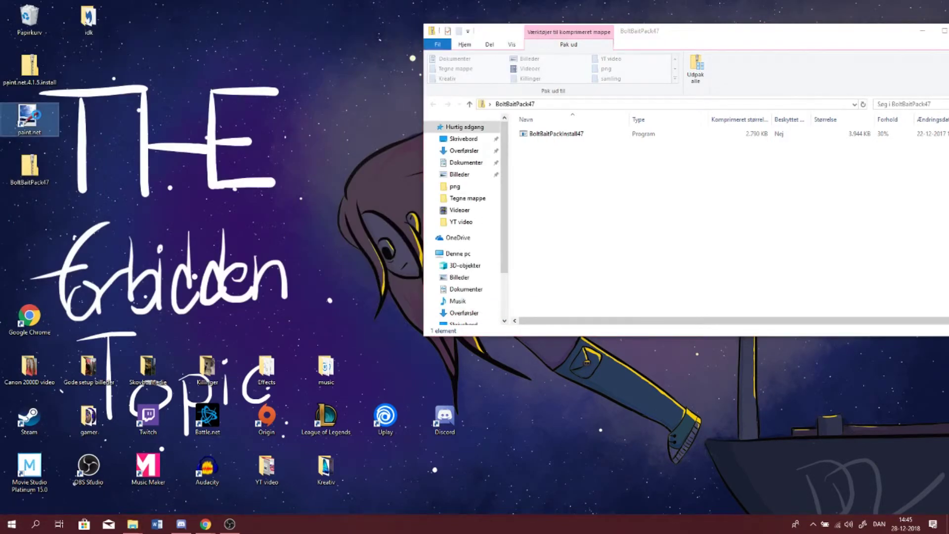
right_click(38, 119)
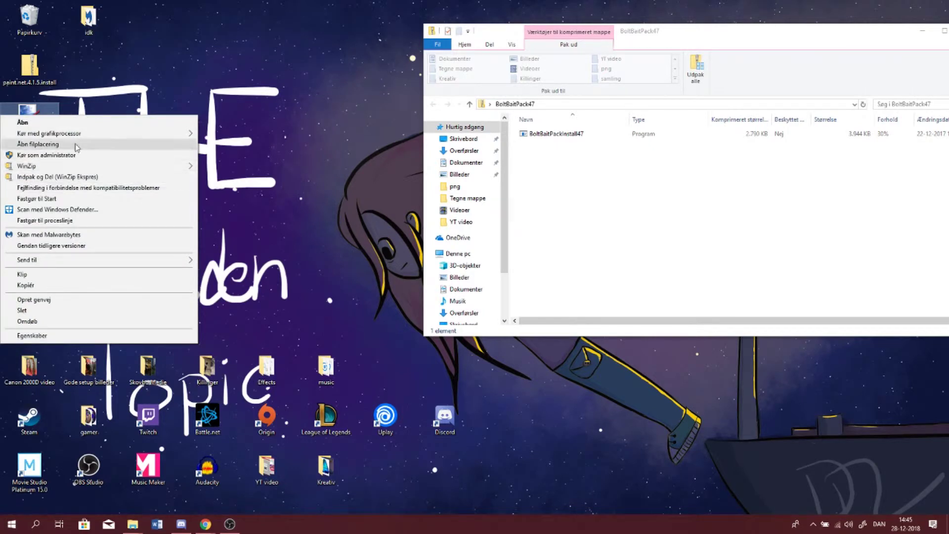
left_click(30, 144)
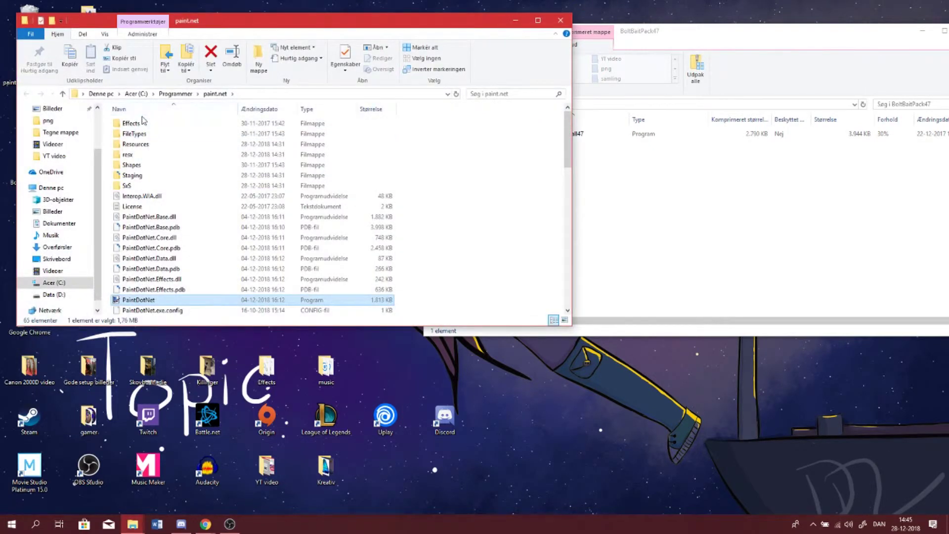
double_click(144, 122)
left_click_drag(677, 168, 613, 231)
left_click_drag(556, 292, 545, 192)
left_click(114, 211)
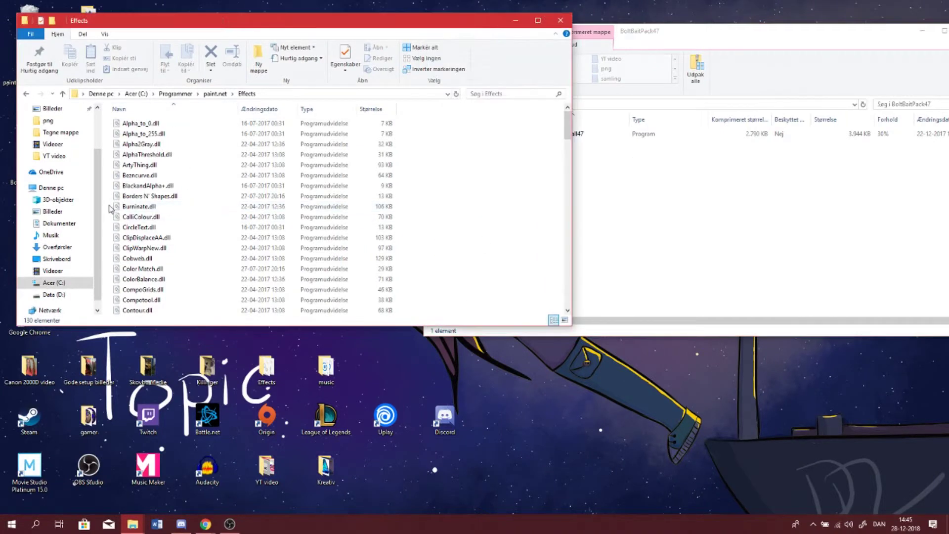
left_click(560, 20)
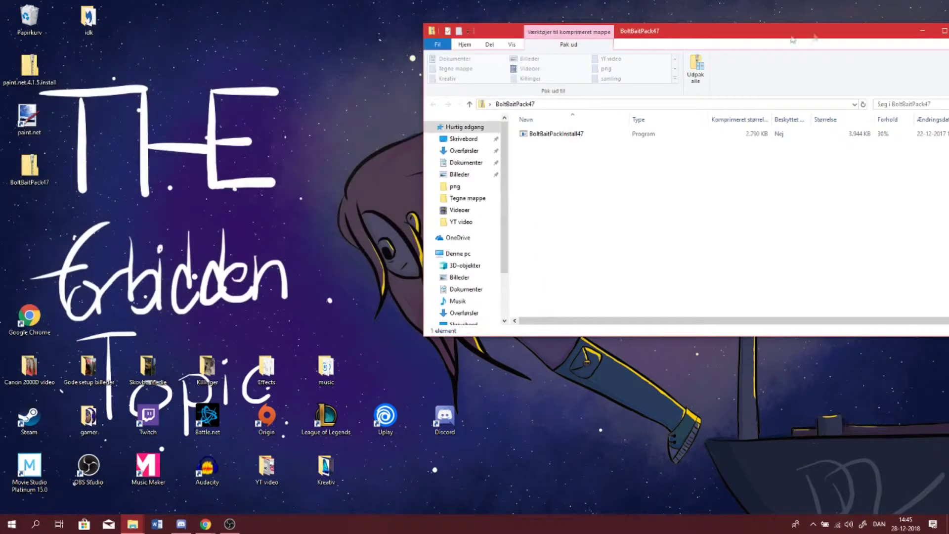
left_click_drag(741, 31, 589, 56)
left_click(875, 55)
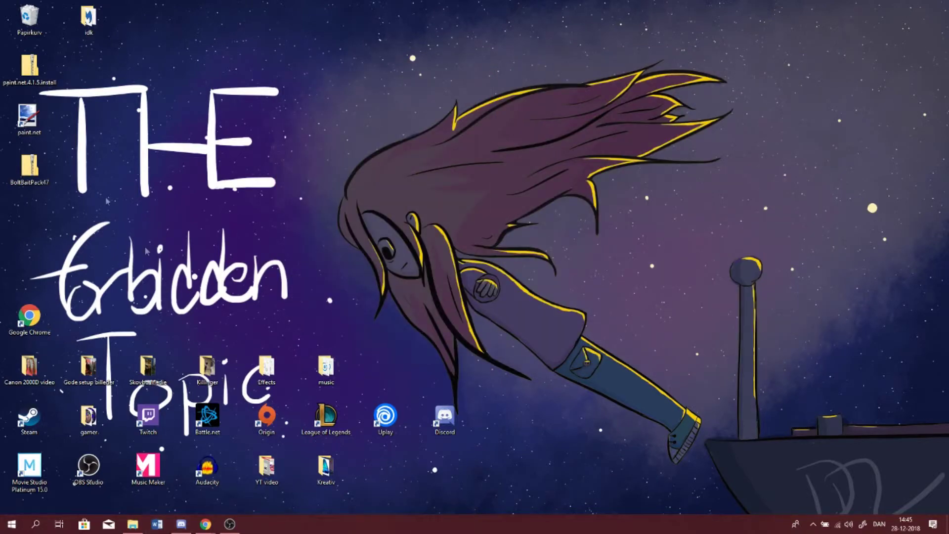
Launch paint.net and examine the available effects by category, including the Artistic, Photo, Composition, Noise and Object plugins.
double_click(42, 119)
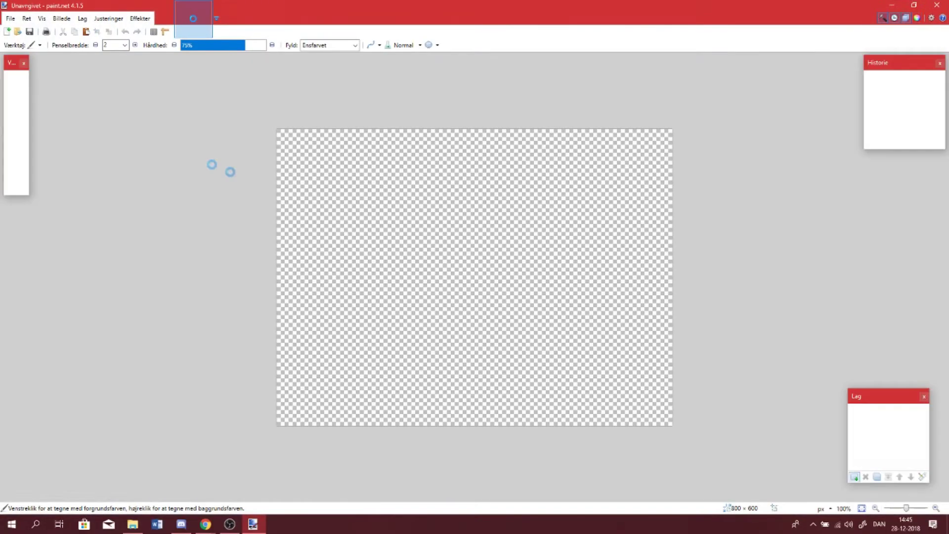
left_click(140, 18)
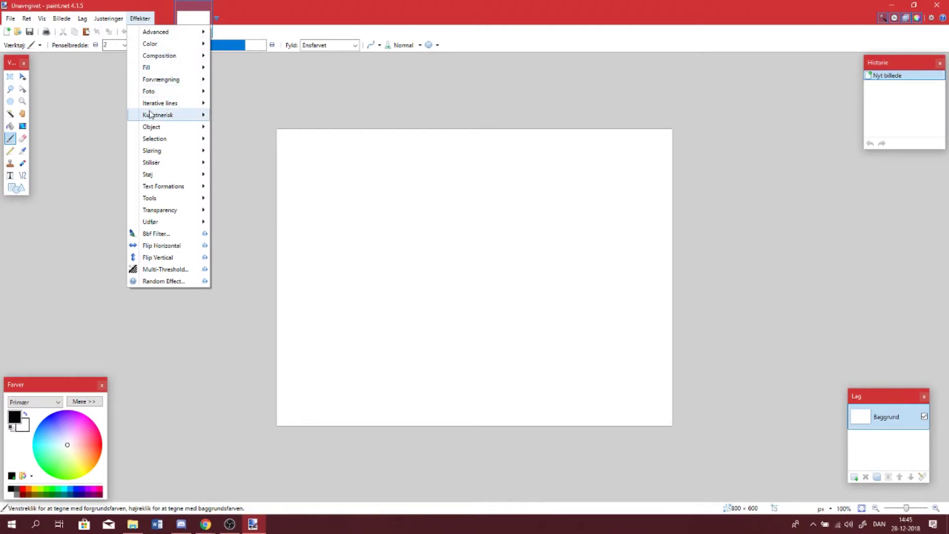
mouse_move(154, 115)
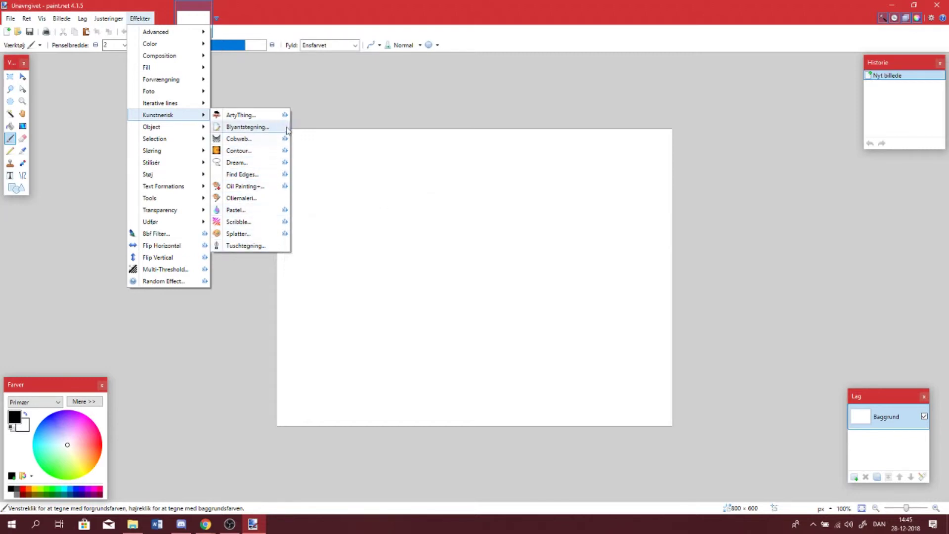
mouse_move(189, 106)
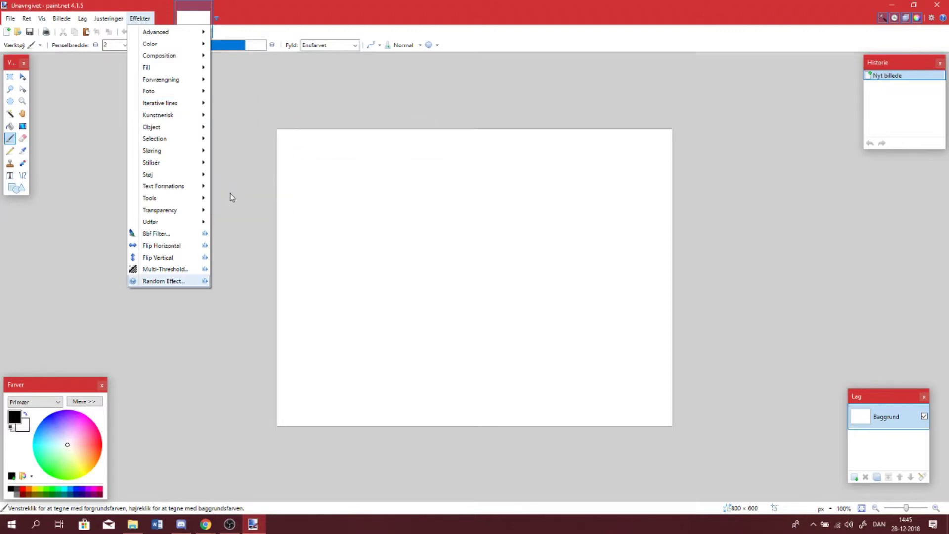
mouse_move(173, 83)
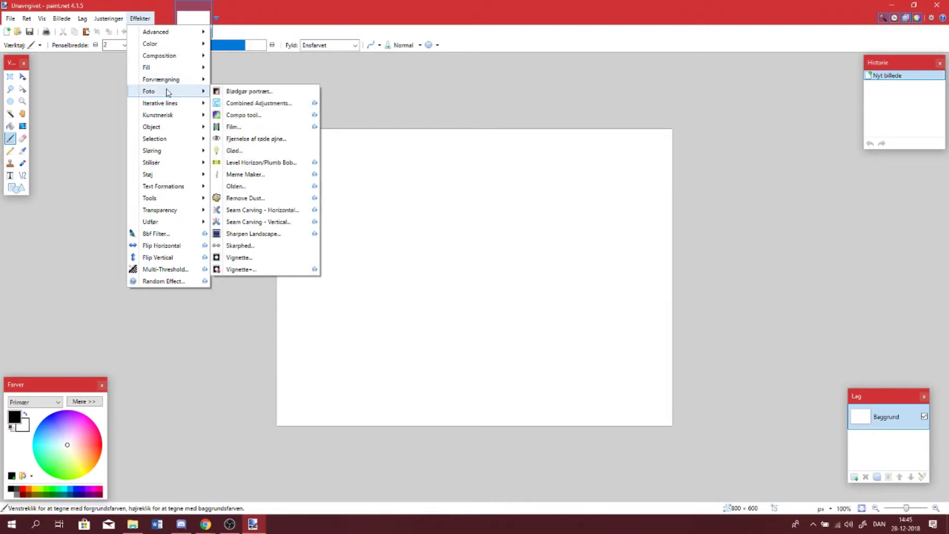
mouse_move(160, 61)
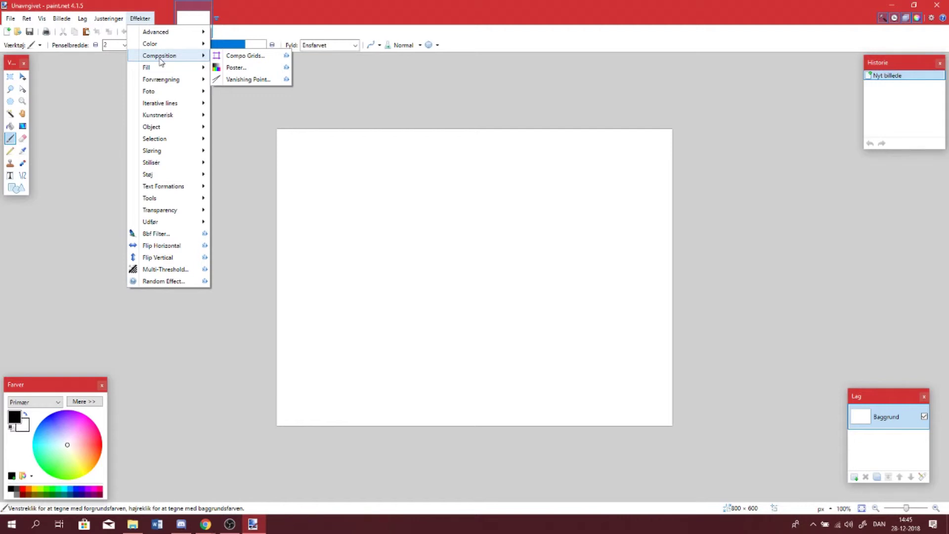
mouse_move(183, 173)
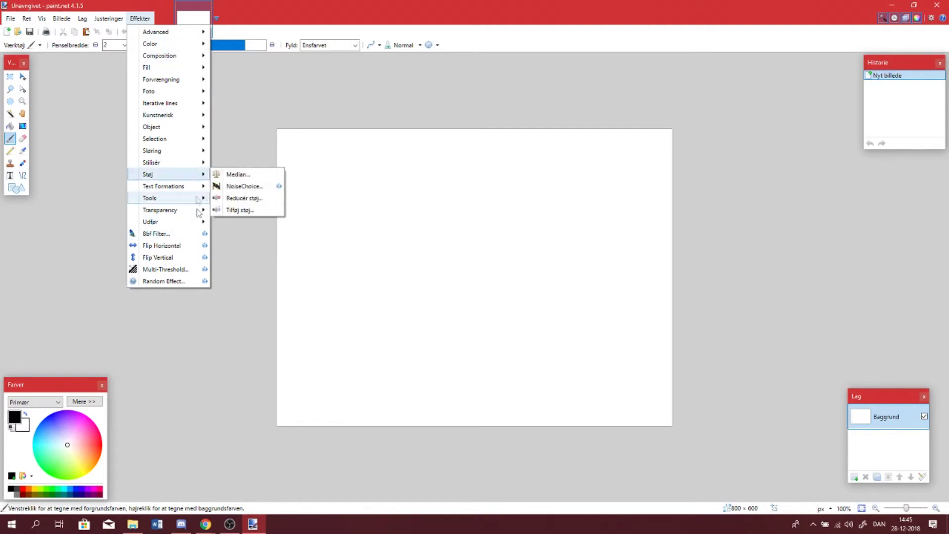
mouse_move(176, 144)
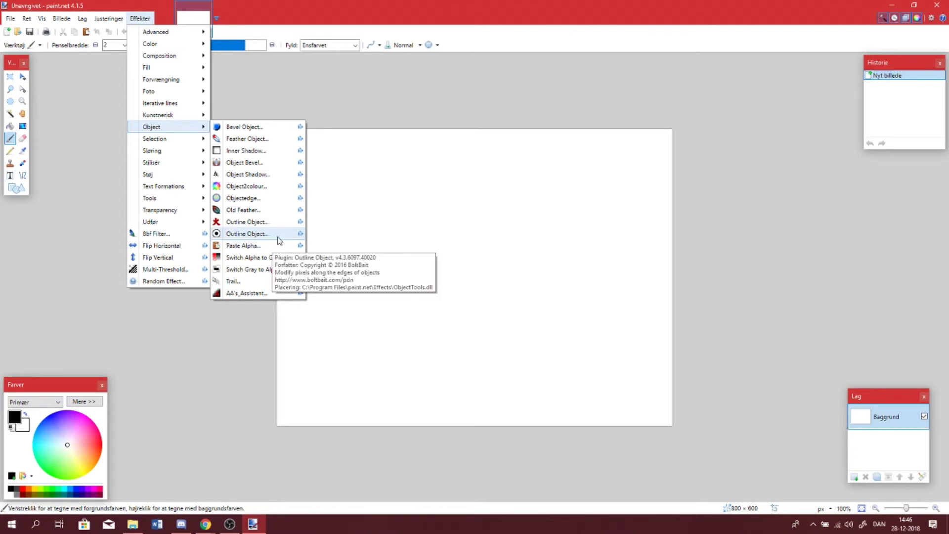
left_click(228, 333)
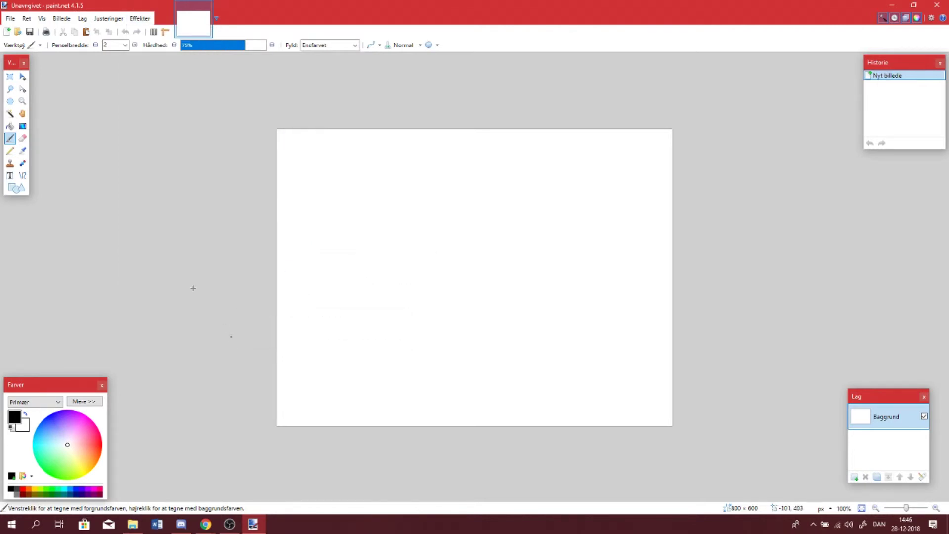
Draw a large looping freehand brush stroke in black across the blank canvas.
mouse_move(423, 317)
left_mouse_down()
mouse_move(381, 287)
mouse_move(593, 148)
mouse_move(771, 415)
left_mouse_up()
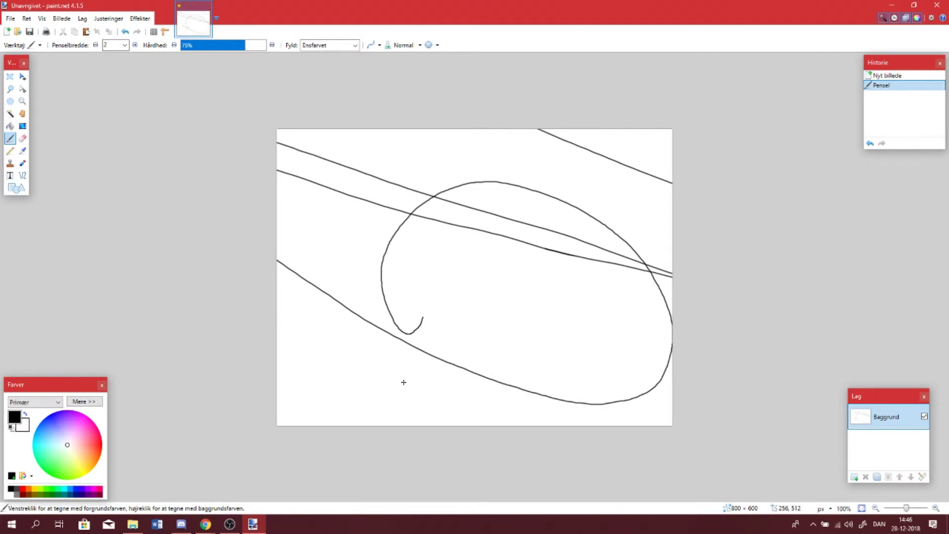